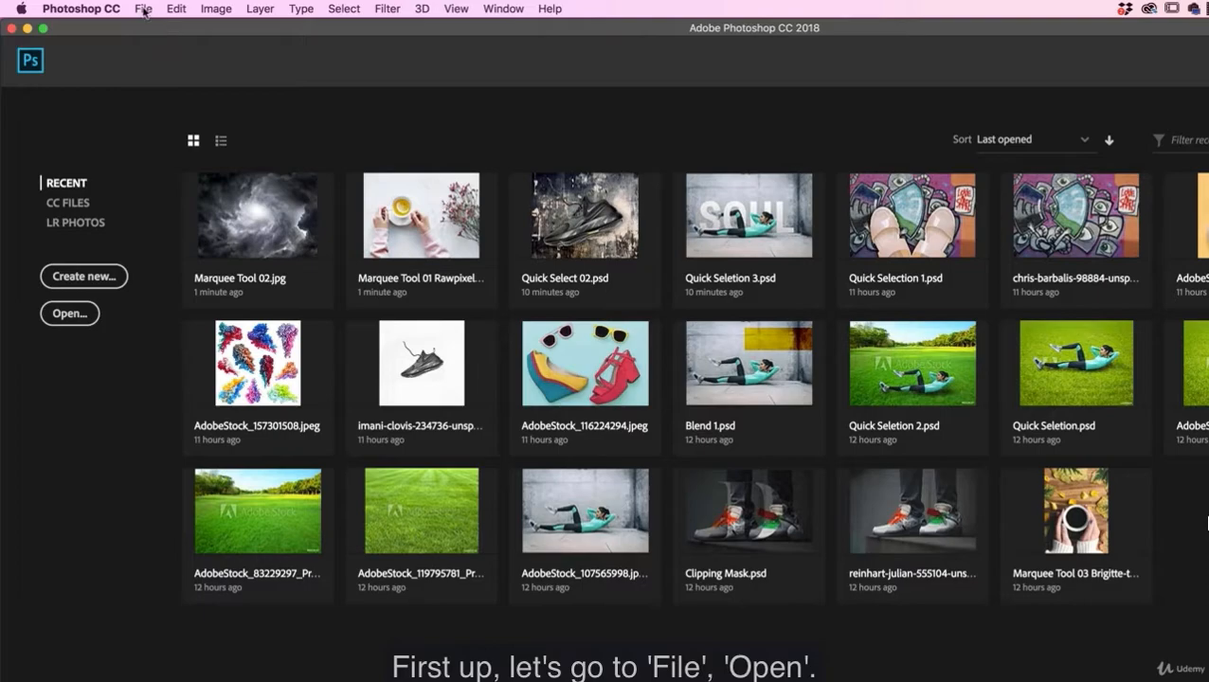
Step: Open Marquee Tool 01 Rawpixel-unsplash.jpg and Marquee Tool 02.jpg together from the 05 Selections & Masking folder in Exercise Files
left_click(161, 44)
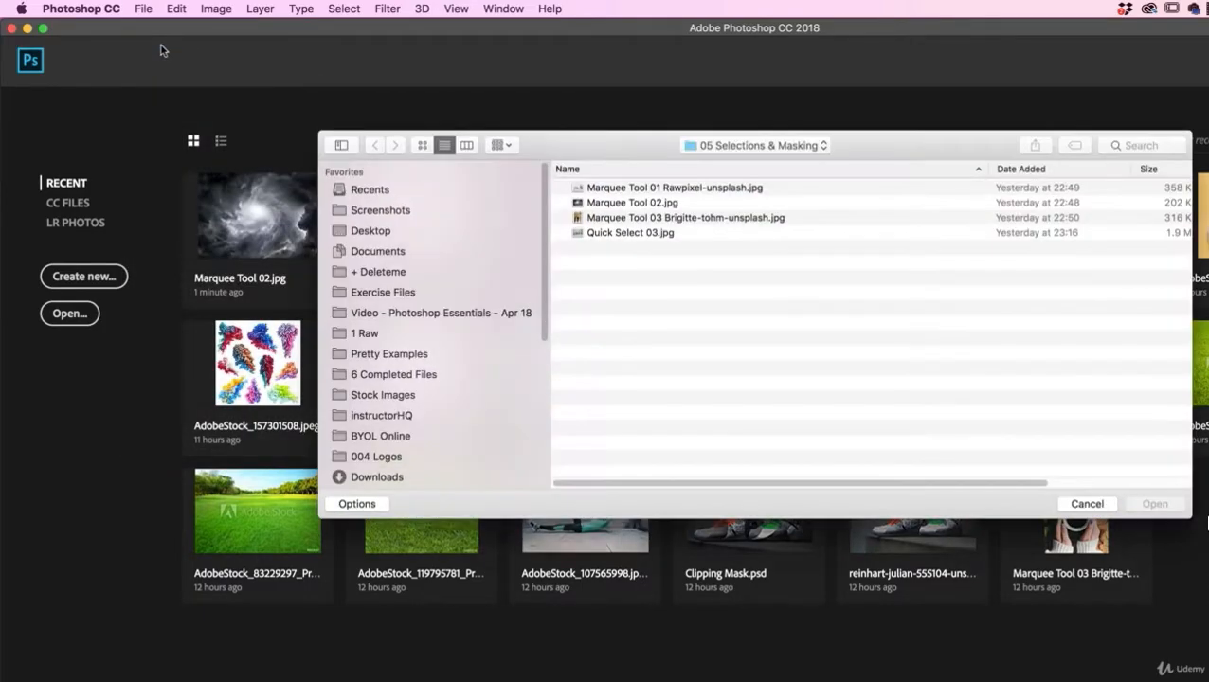
left_click(410, 289)
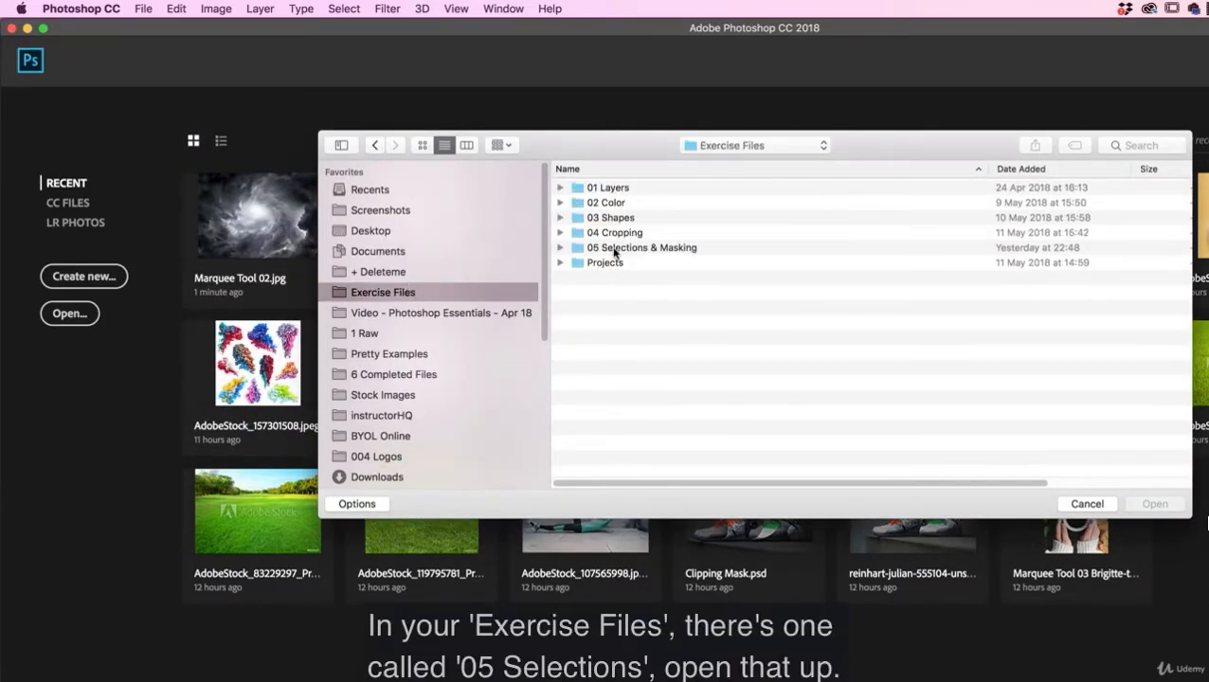
left_click(616, 248)
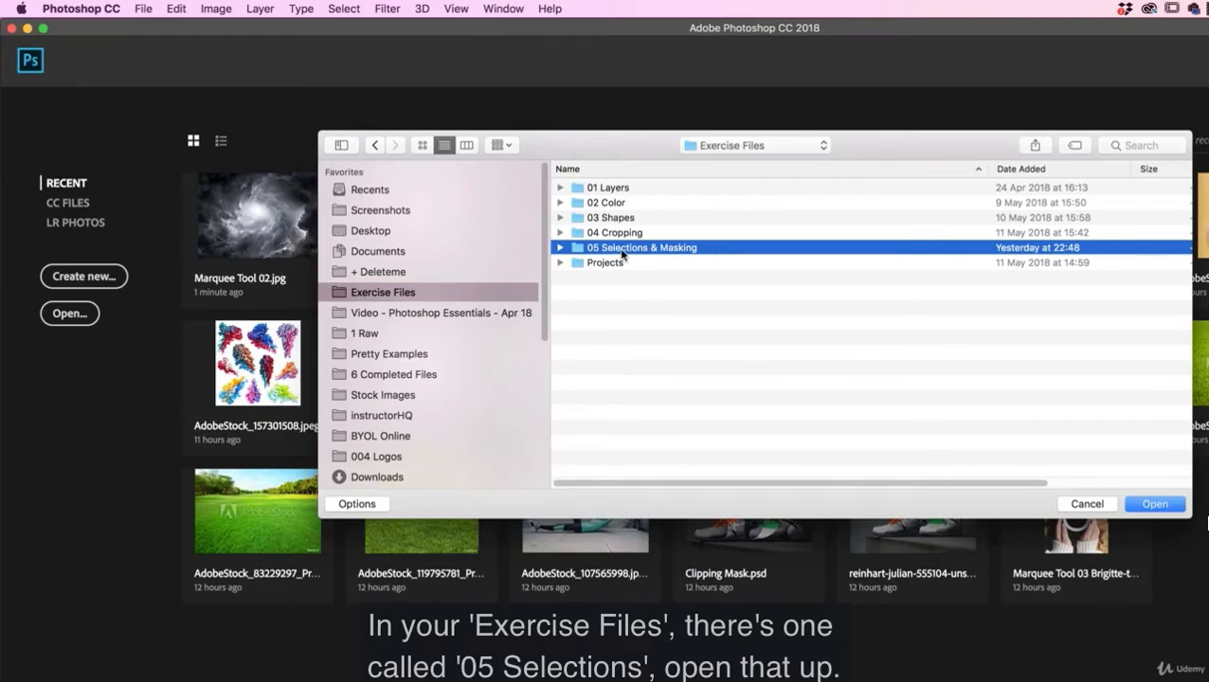
double_click(623, 250)
left_click(616, 190)
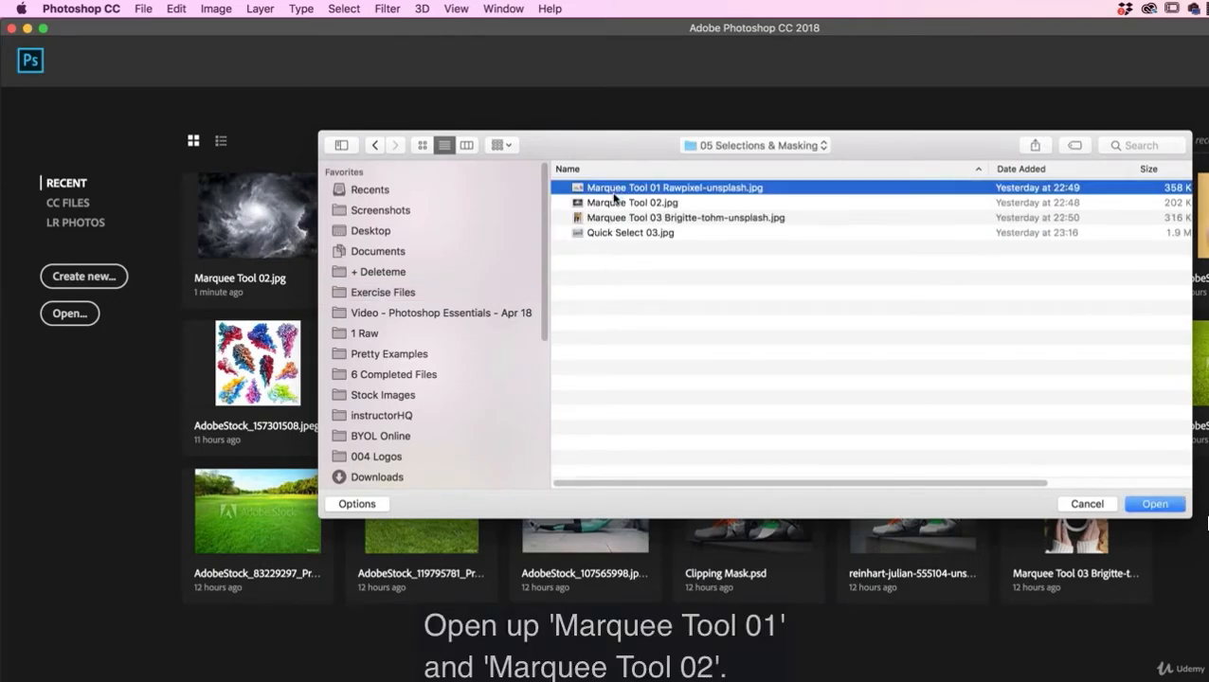
left_click(646, 204, "shift")
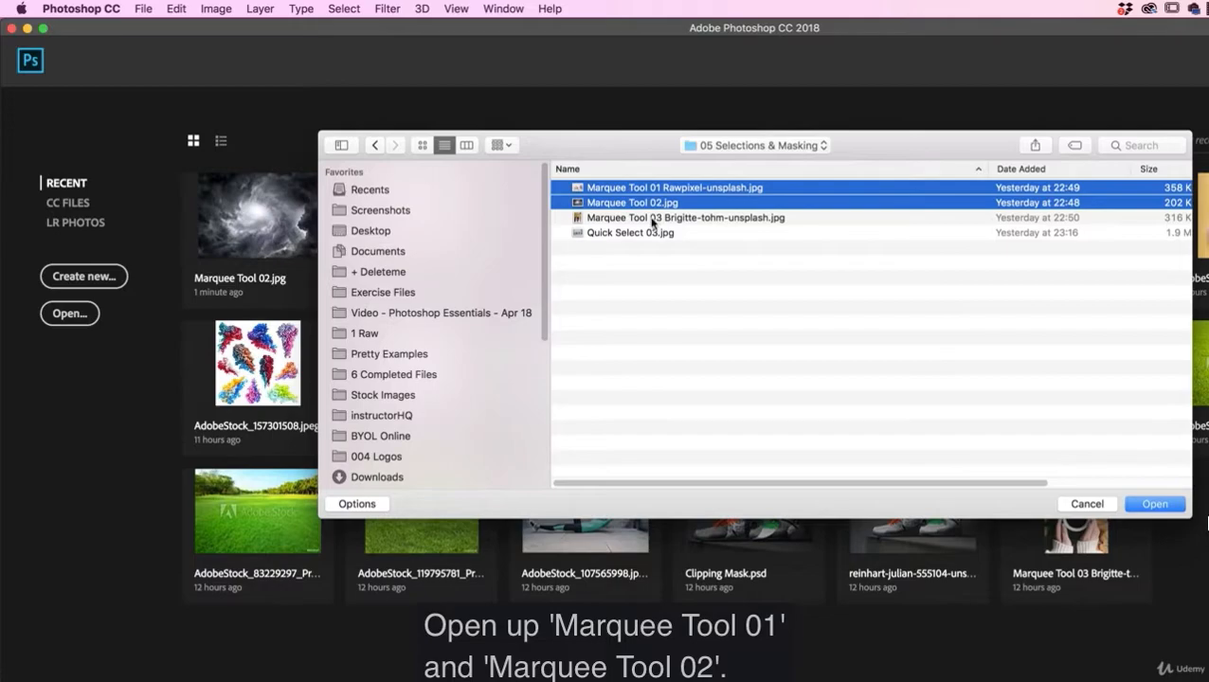
left_click(1148, 502)
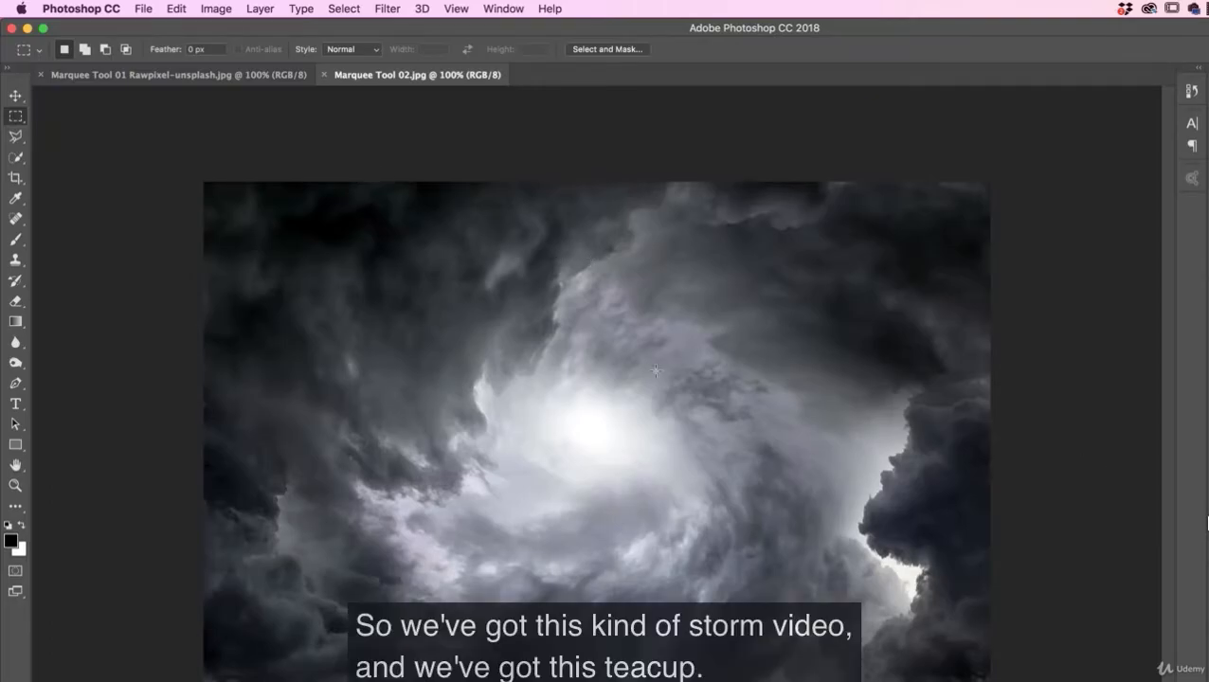
left_click(220, 76)
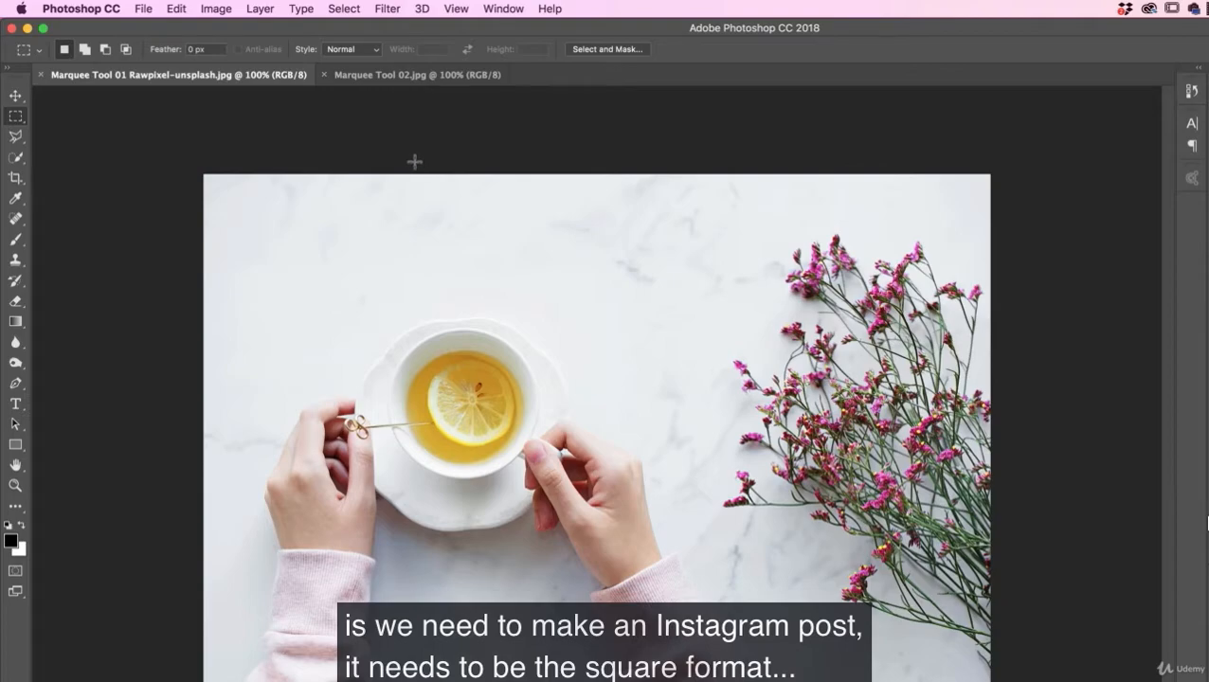
left_click(413, 74)
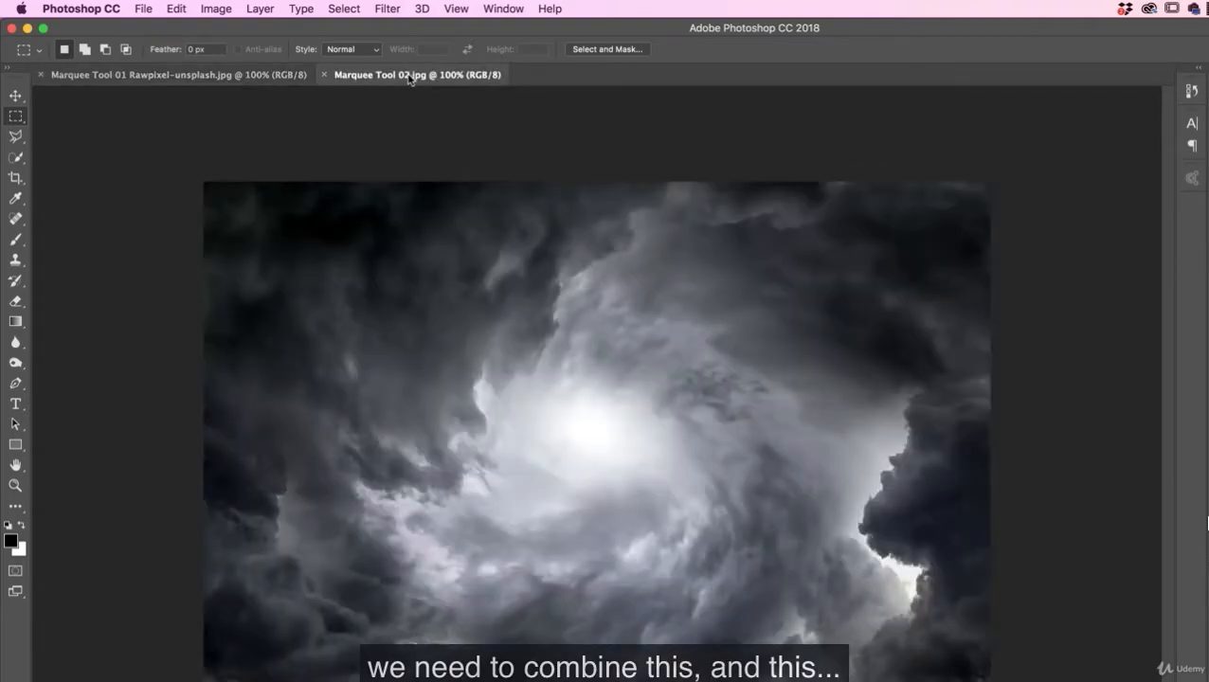
left_click(257, 77)
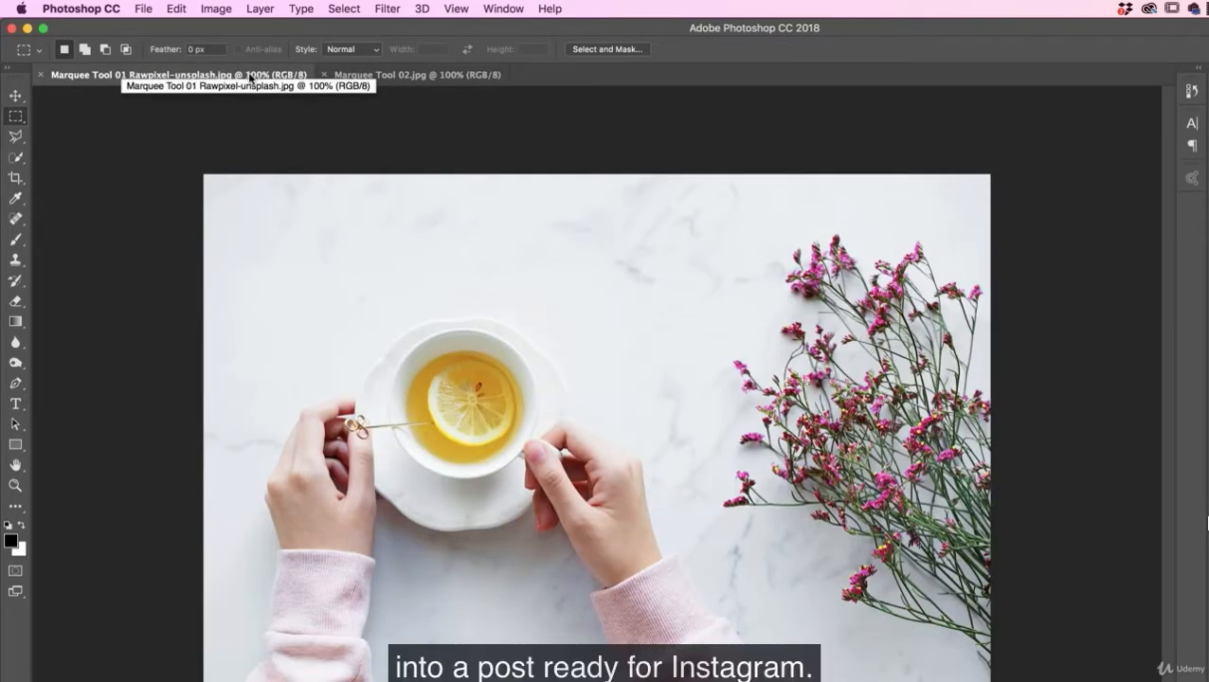
Step: Create a new document 1080 pixels wide and 1080 pixels high
left_click(144, 9)
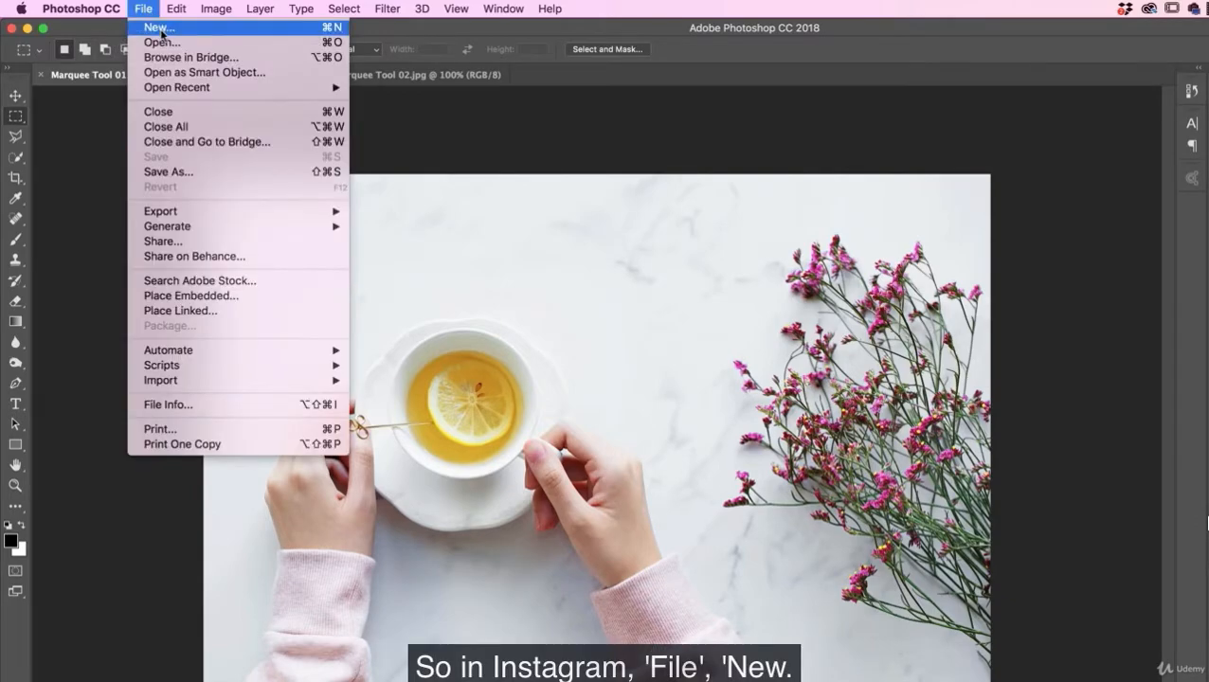
left_click(162, 34)
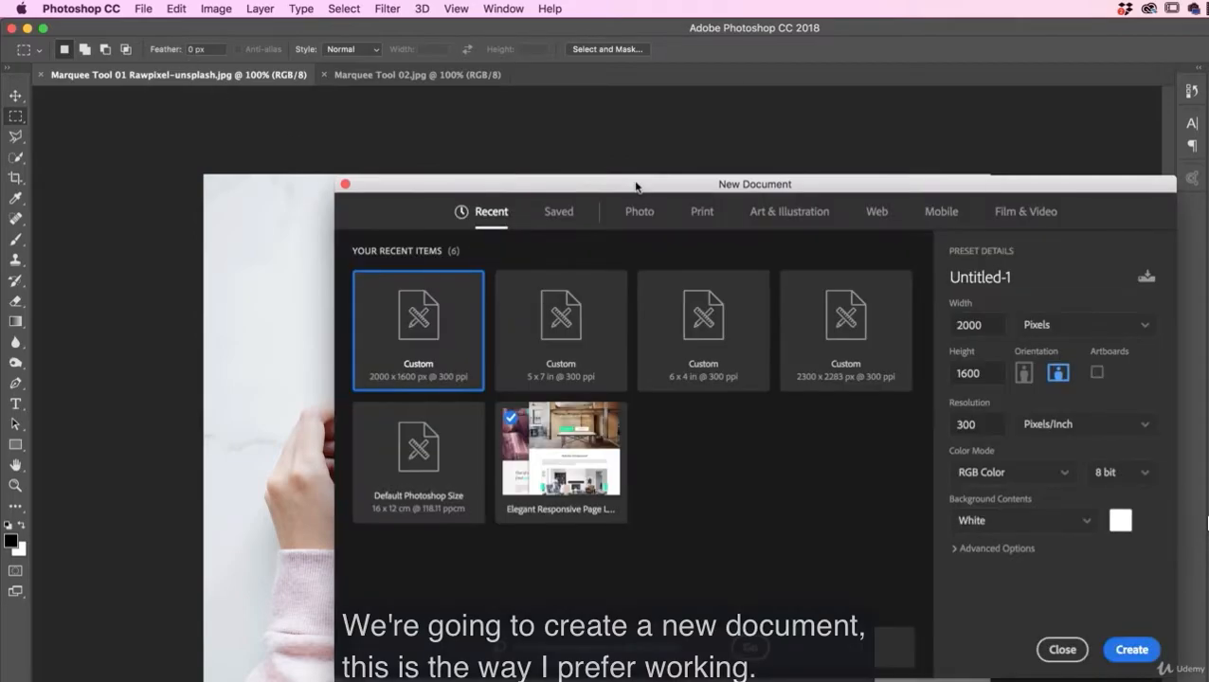
double_click(994, 324)
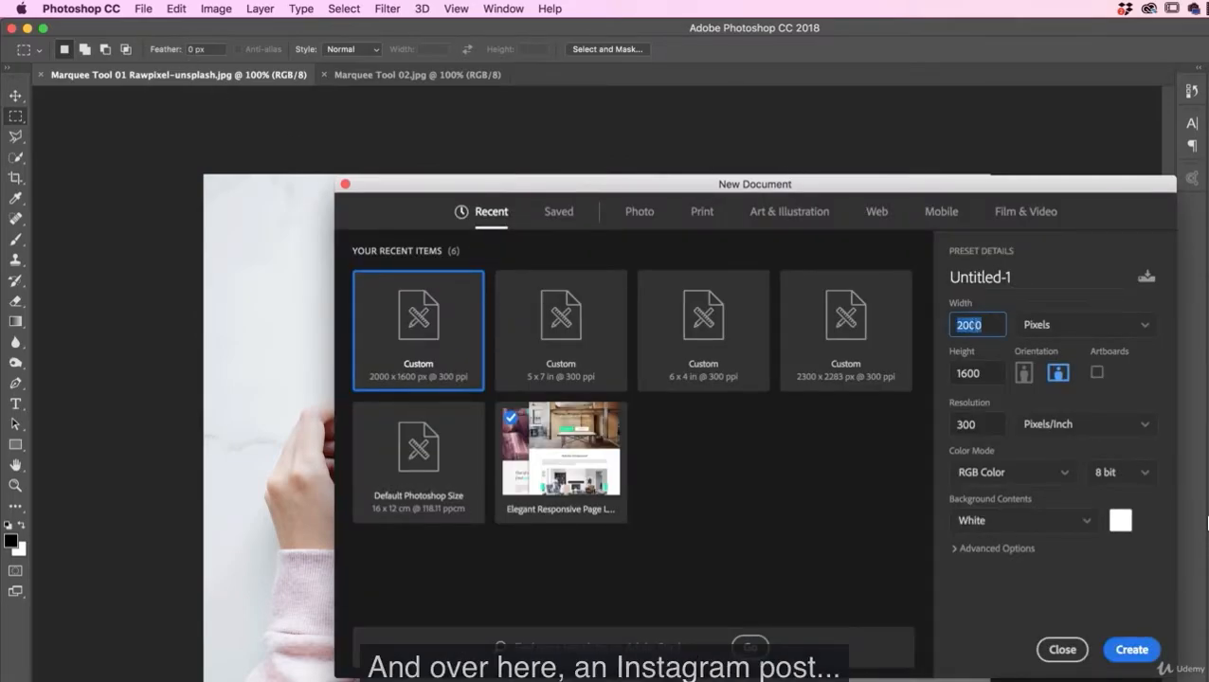
type("1080")
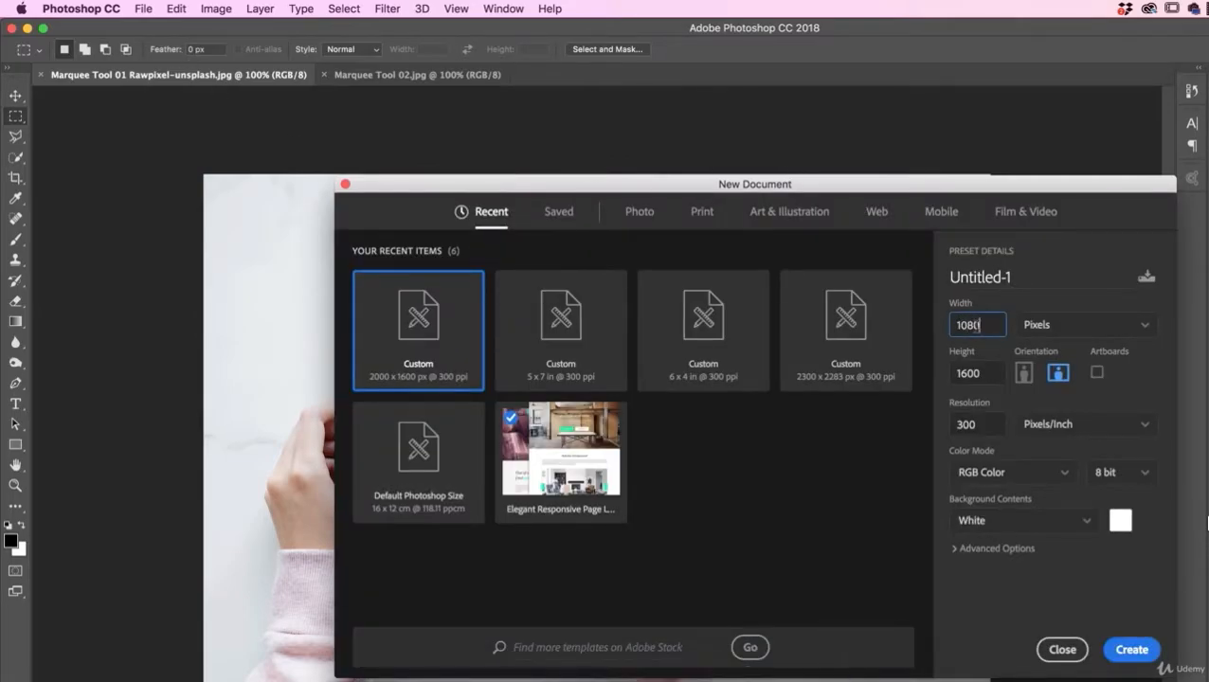
key("Tab")
type("1")
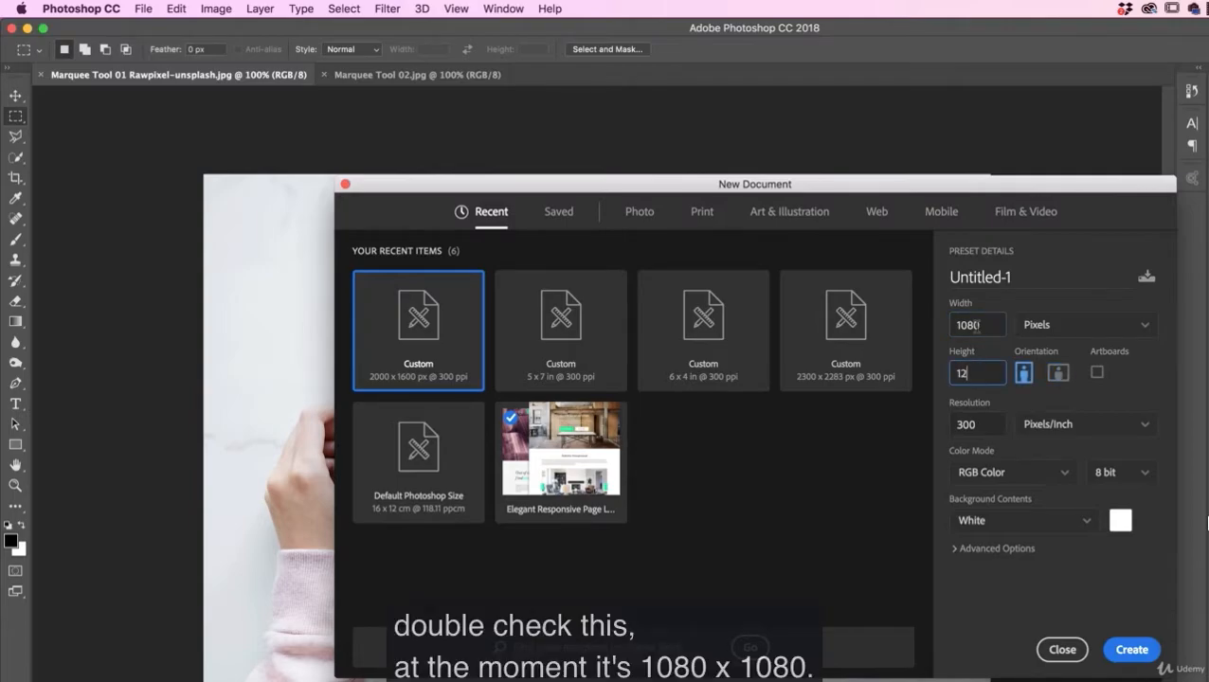
type("080")
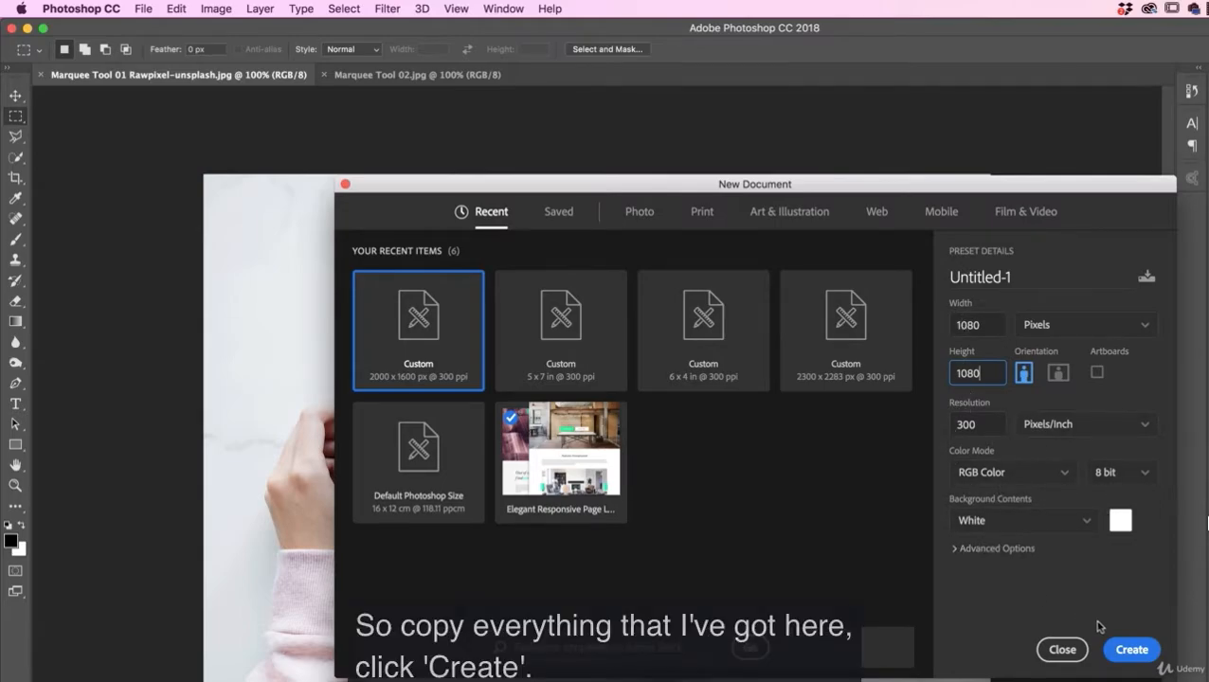
left_click(1133, 650)
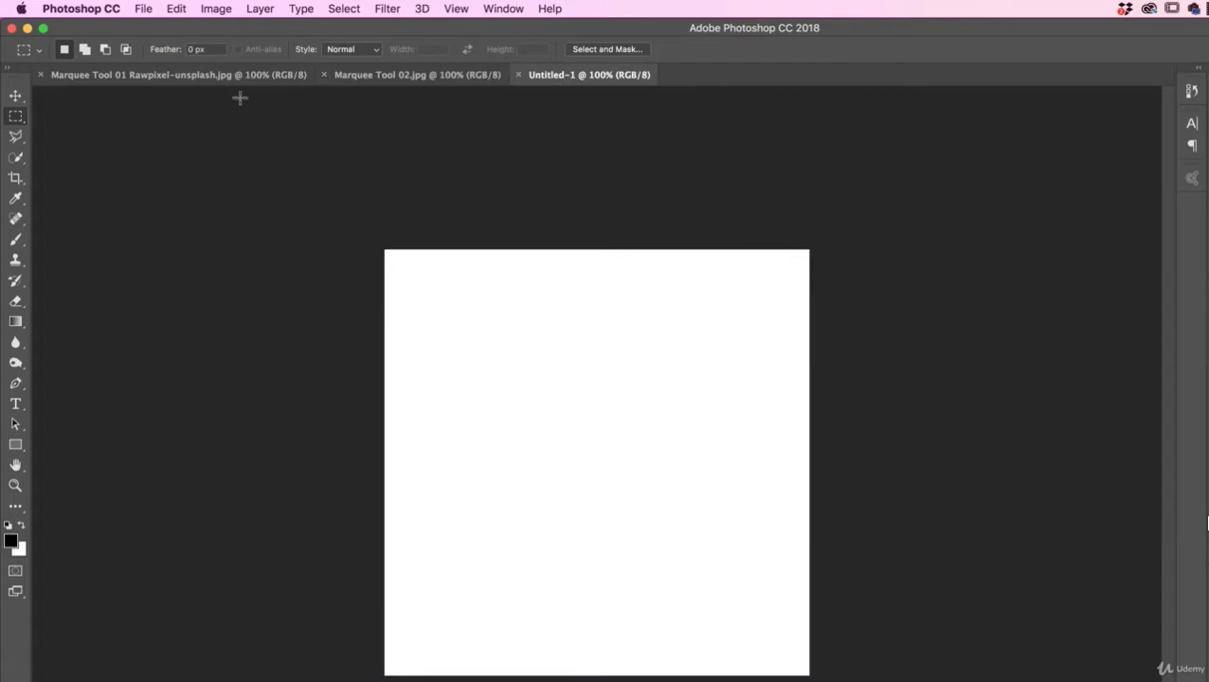
Step: Bring up the Marquee Tool 01 teacup image and activate the Rectangular Marquee tool
left_click(150, 78)
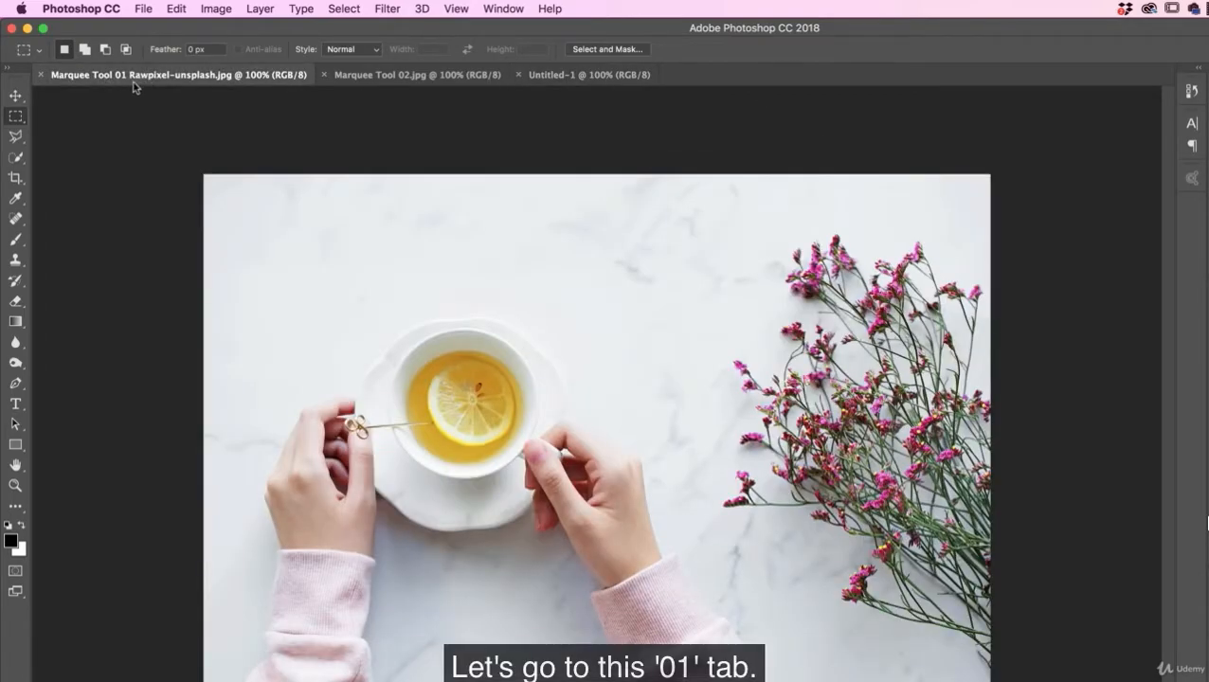
left_click(19, 121)
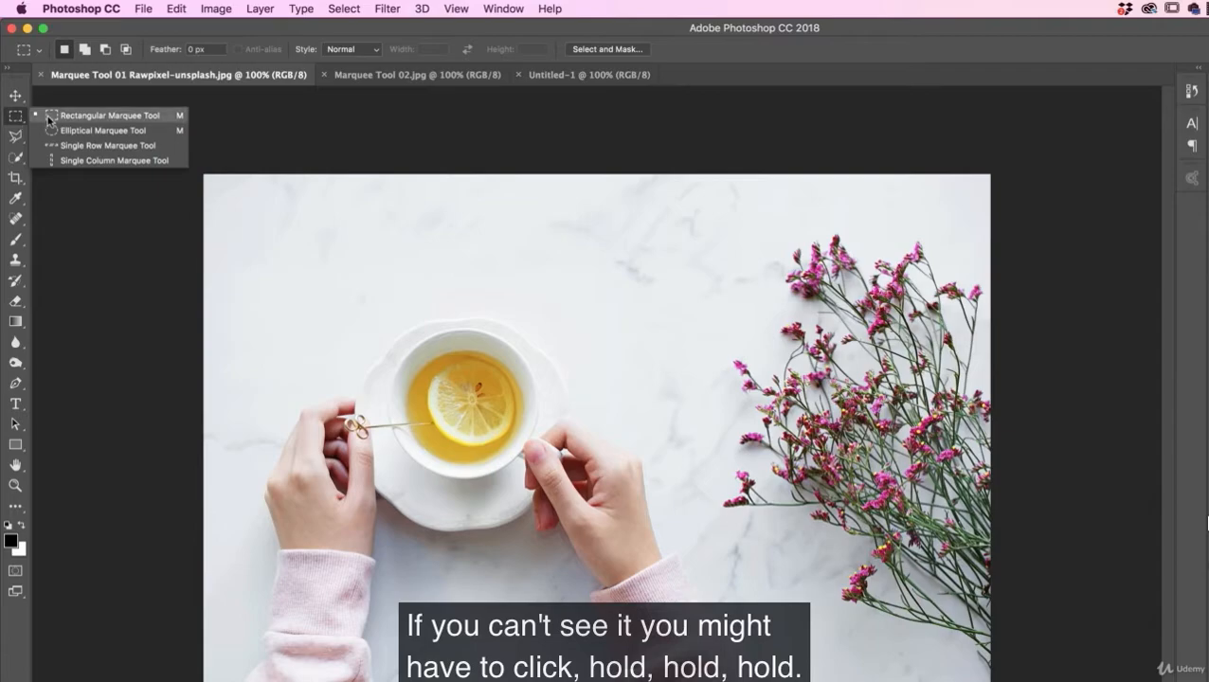
left_click(81, 121)
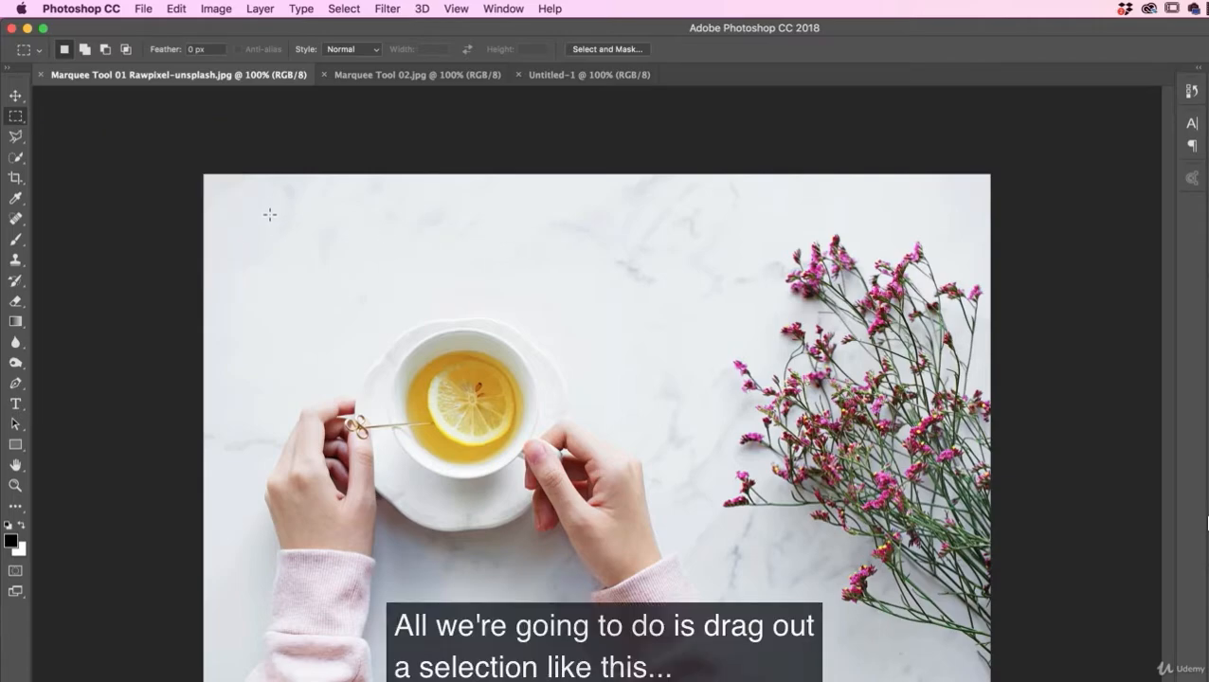
left_click_drag(260, 188, 770, 604)
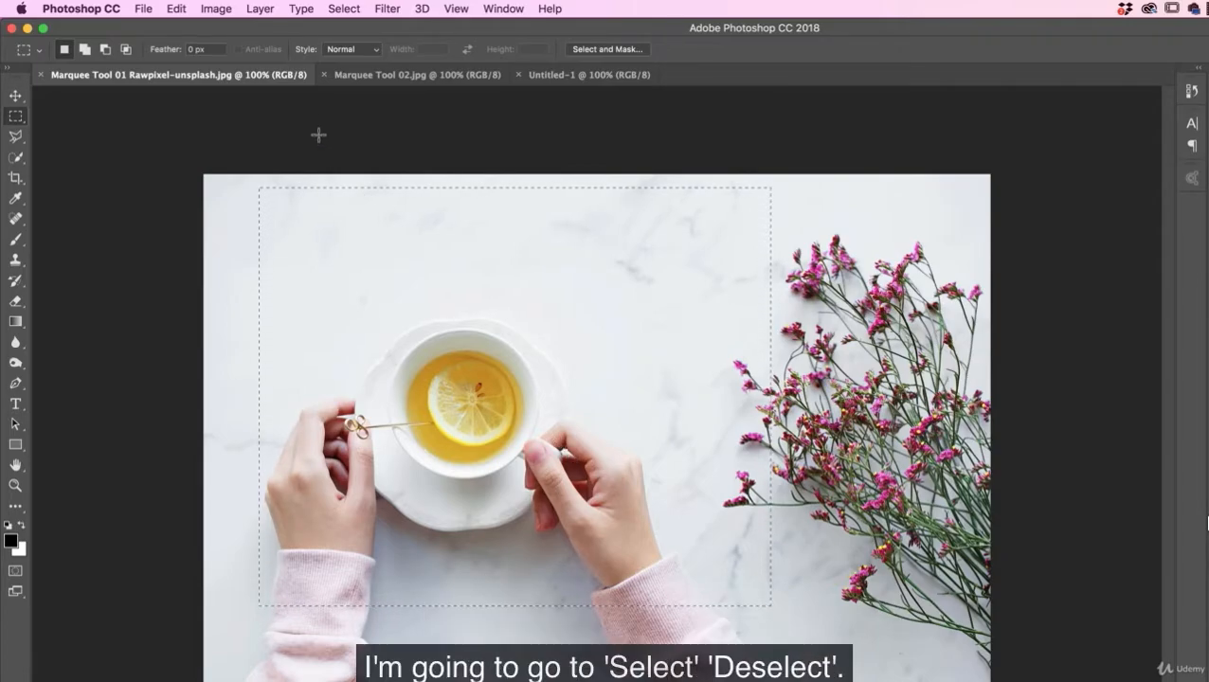
left_click(345, 9)
left_click(361, 43)
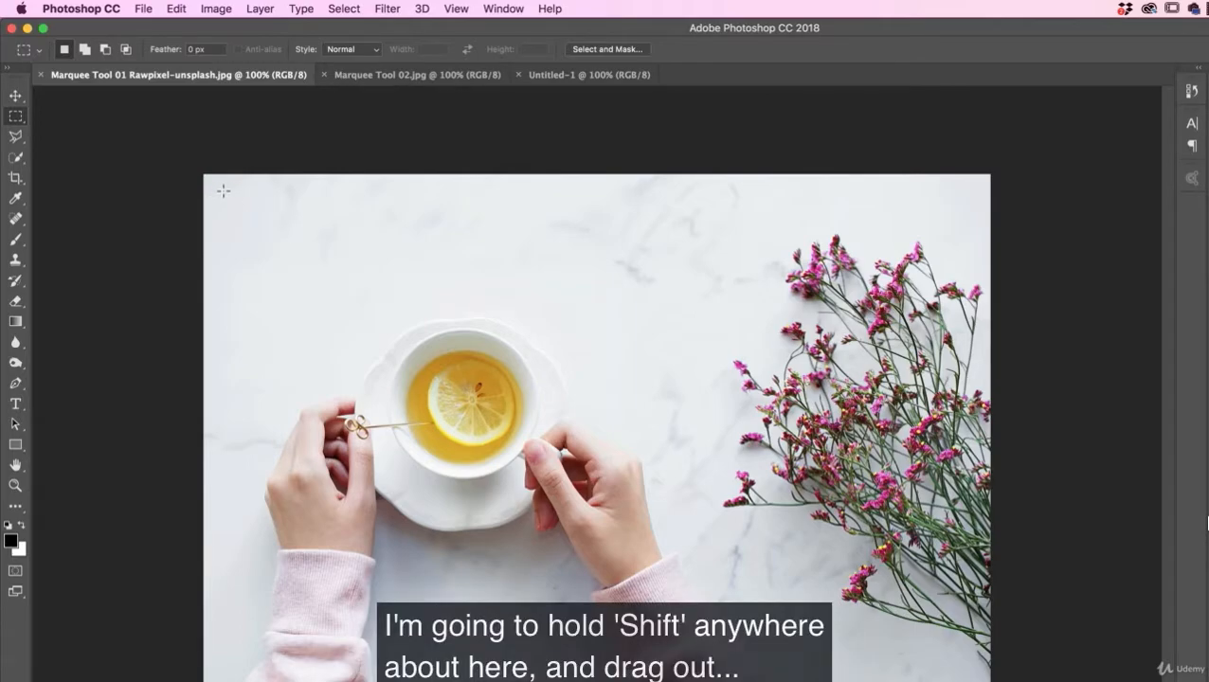
Step: Make a square selection around the teacup and hands, shift it slightly towards the flowers, and copy the selected area
left_click_drag(219, 192, 760, 681)
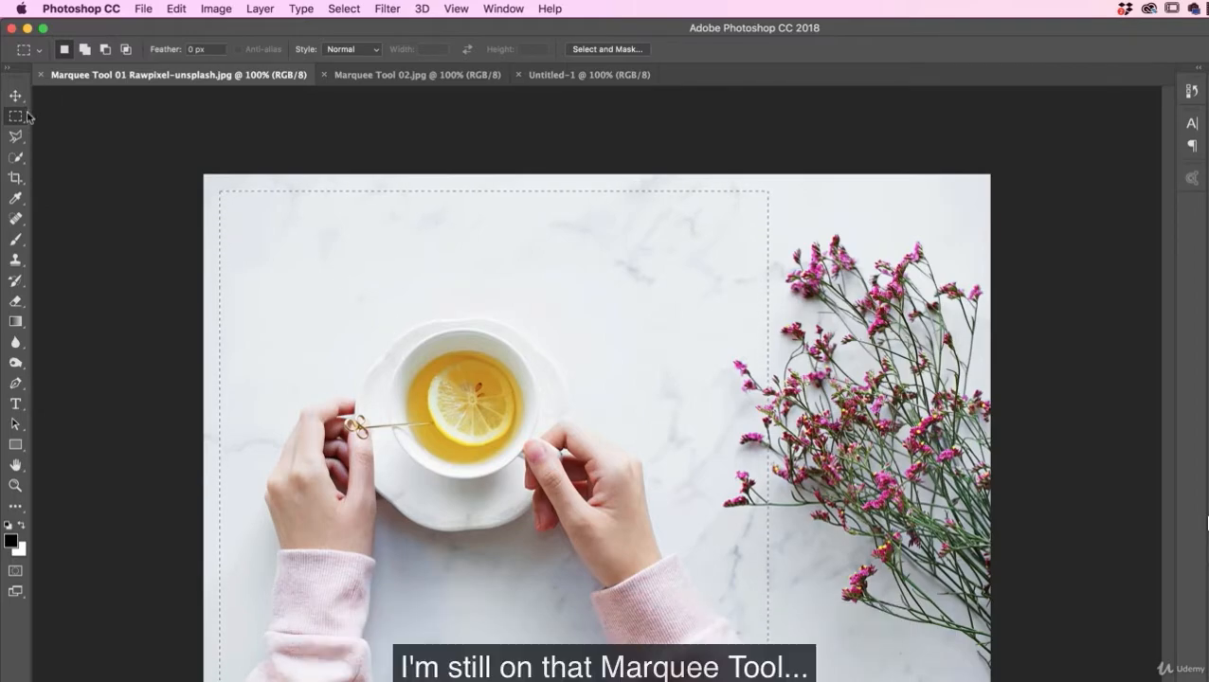
mouse_move(528, 388)
left_mouse_down()
mouse_move(553, 384)
mouse_move(522, 383)
mouse_move(536, 385)
left_mouse_up()
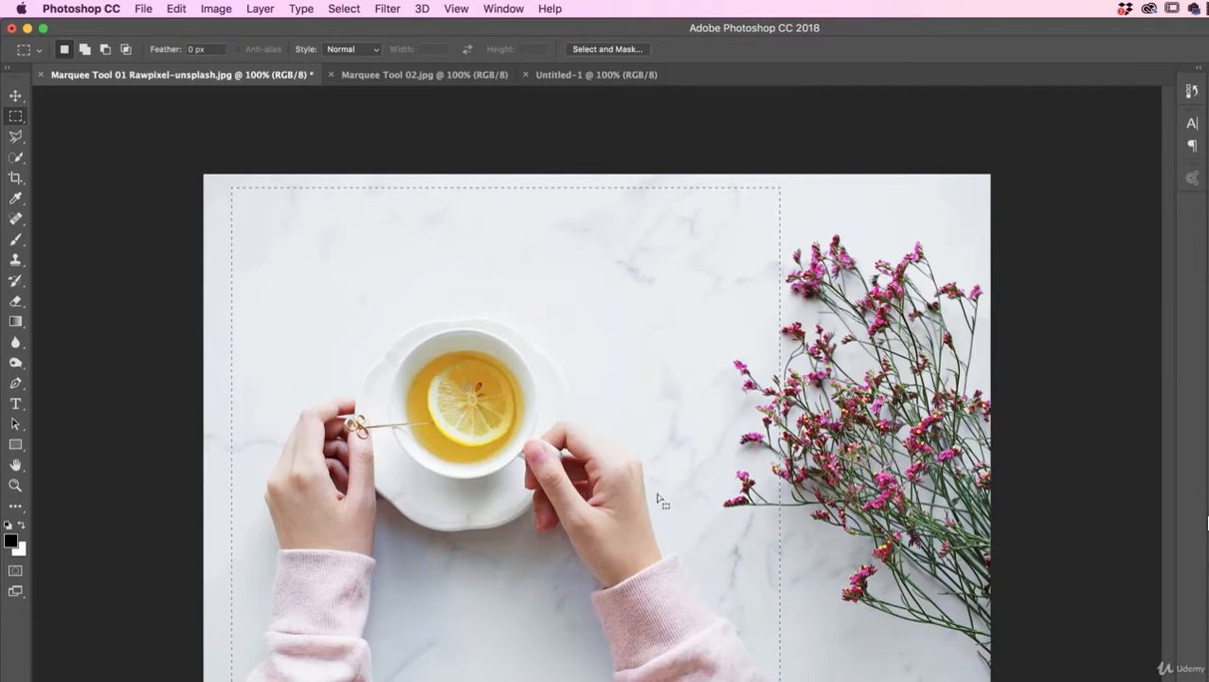
left_click(174, 9)
left_click(190, 125)
Step: Paste the copied teacup area into the blank Untitled-1 document
left_click(580, 75)
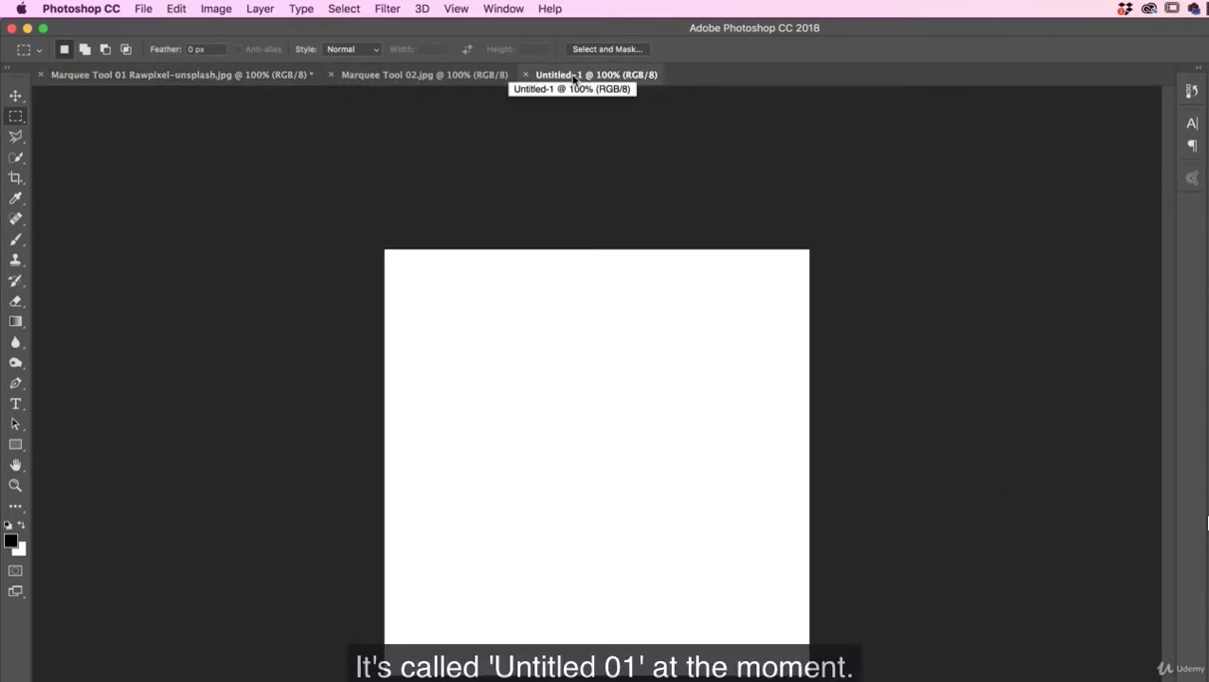
left_click(172, 7)
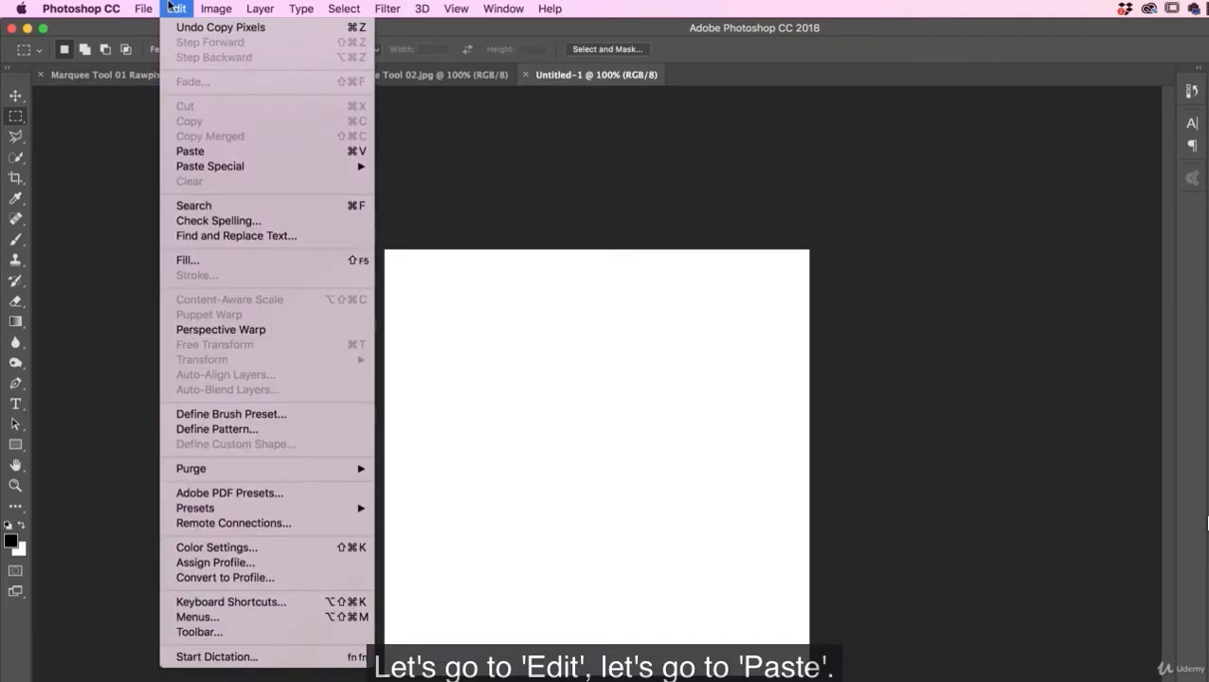
left_click(217, 151)
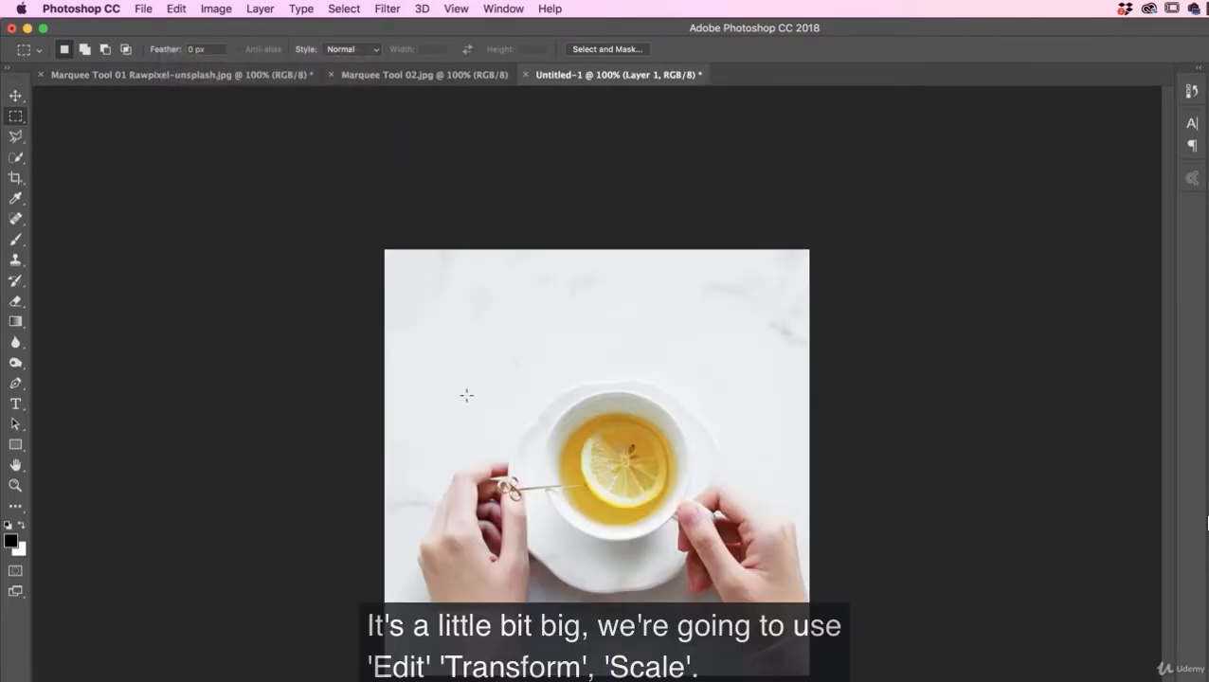
Step: Scale the pasted teacup layer down with Free Transform until it just fills the square canvas, and apply the transformation
left_click(177, 7)
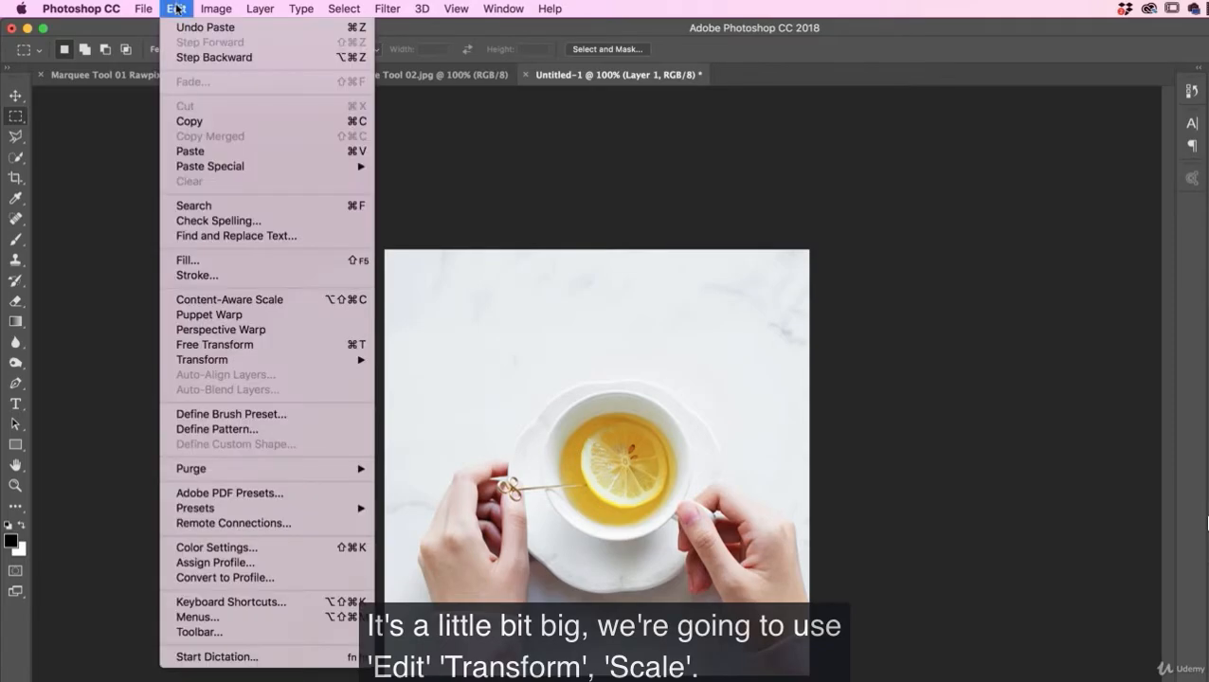
mouse_move(244, 360)
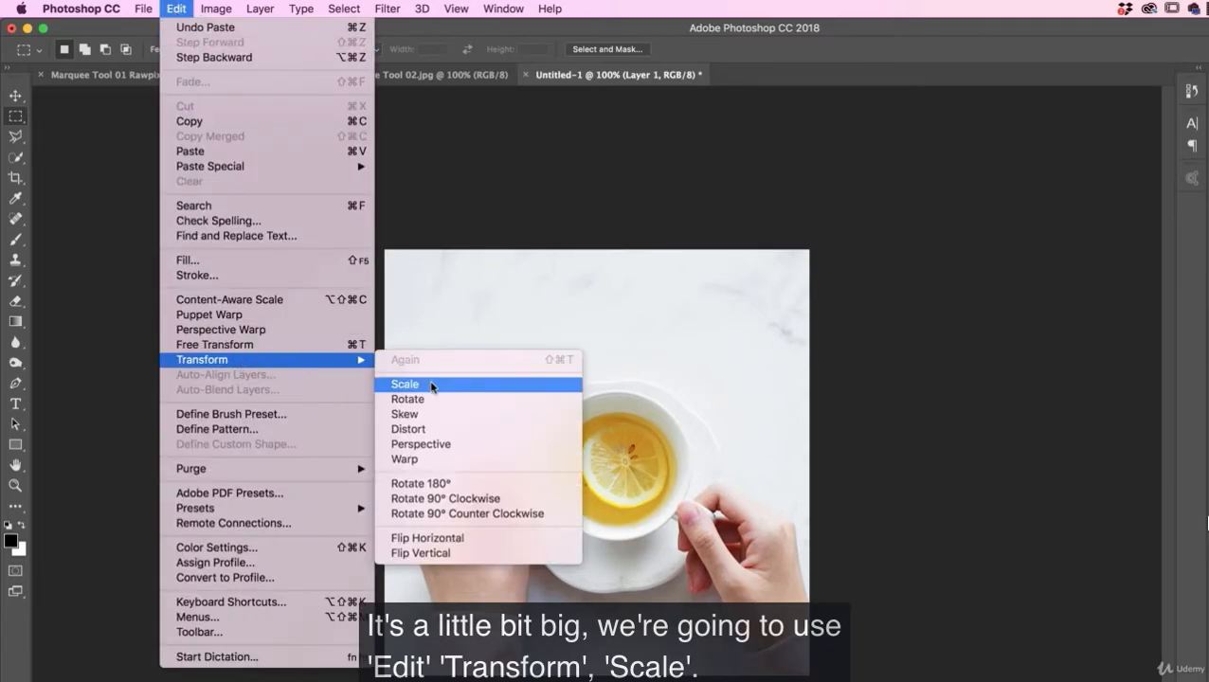
left_click(300, 346)
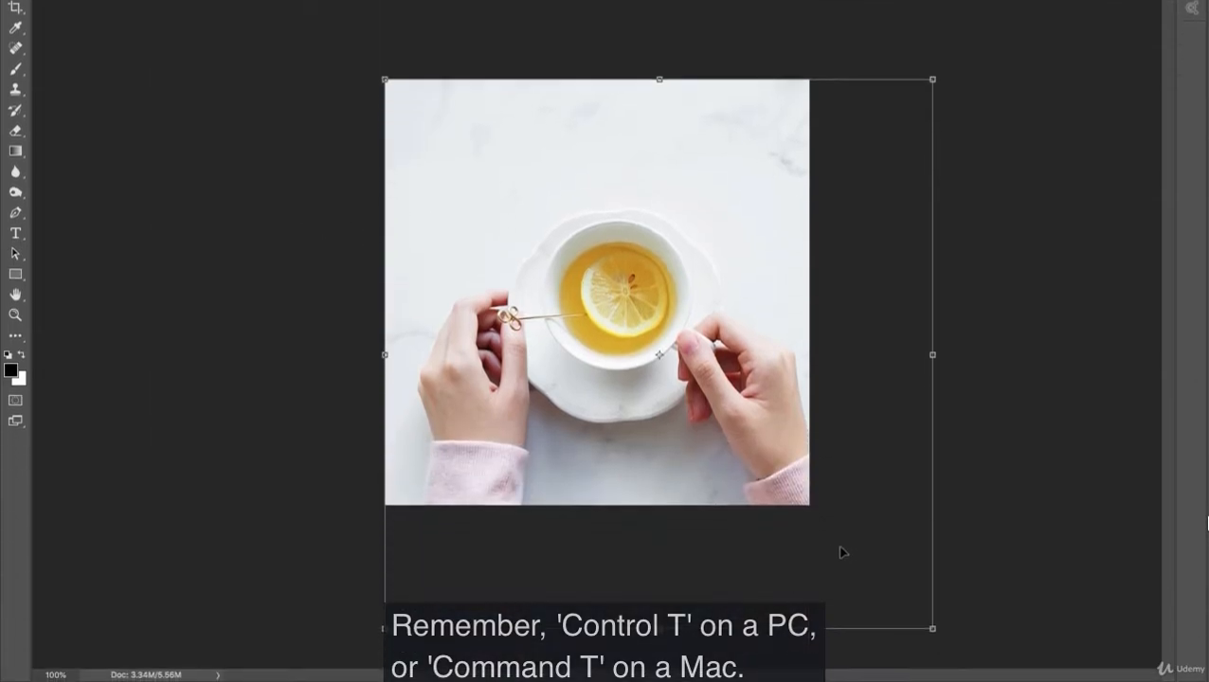
left_click_drag(933, 629, 812, 507)
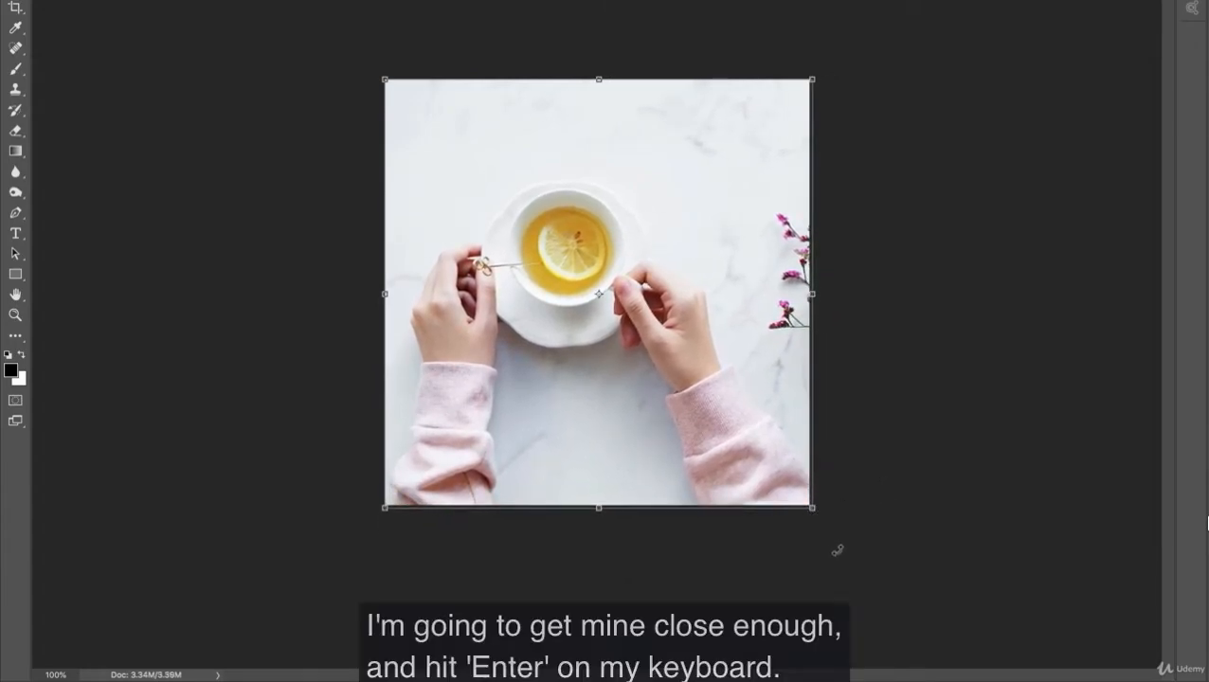
key("Return")
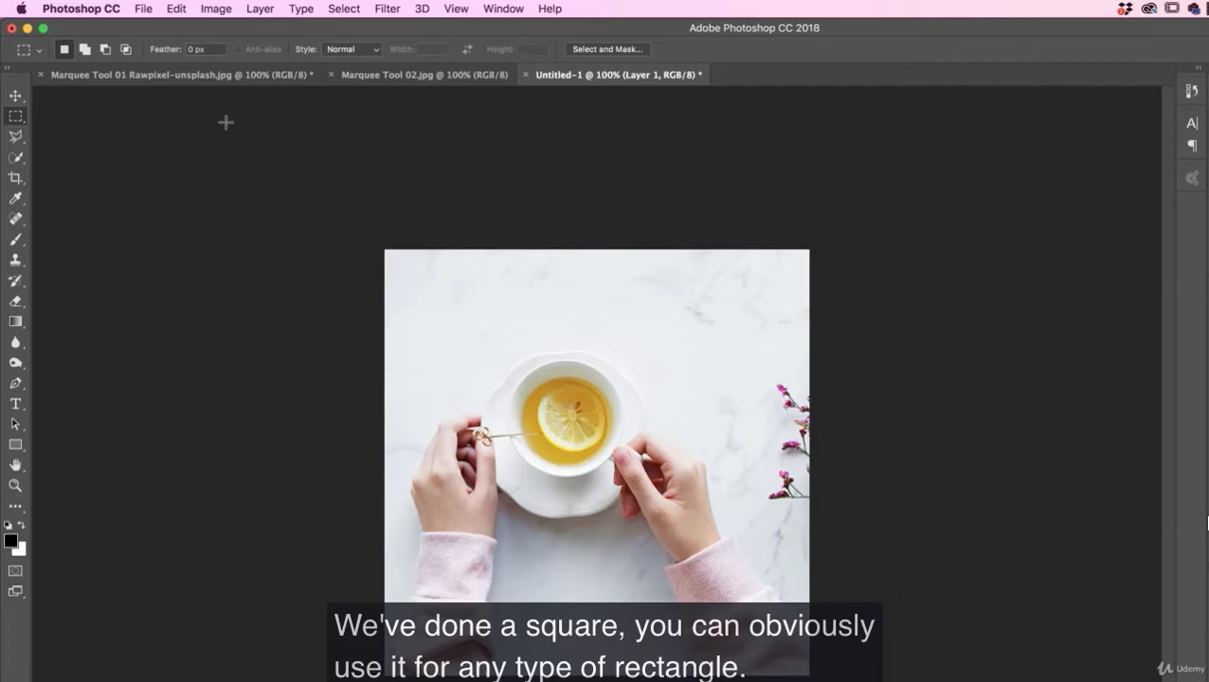
Step: Draw a wide, flat selection with the Elliptical Marquee tool just above the bright storm centre in Marquee Tool 02.jpg
left_click(399, 75)
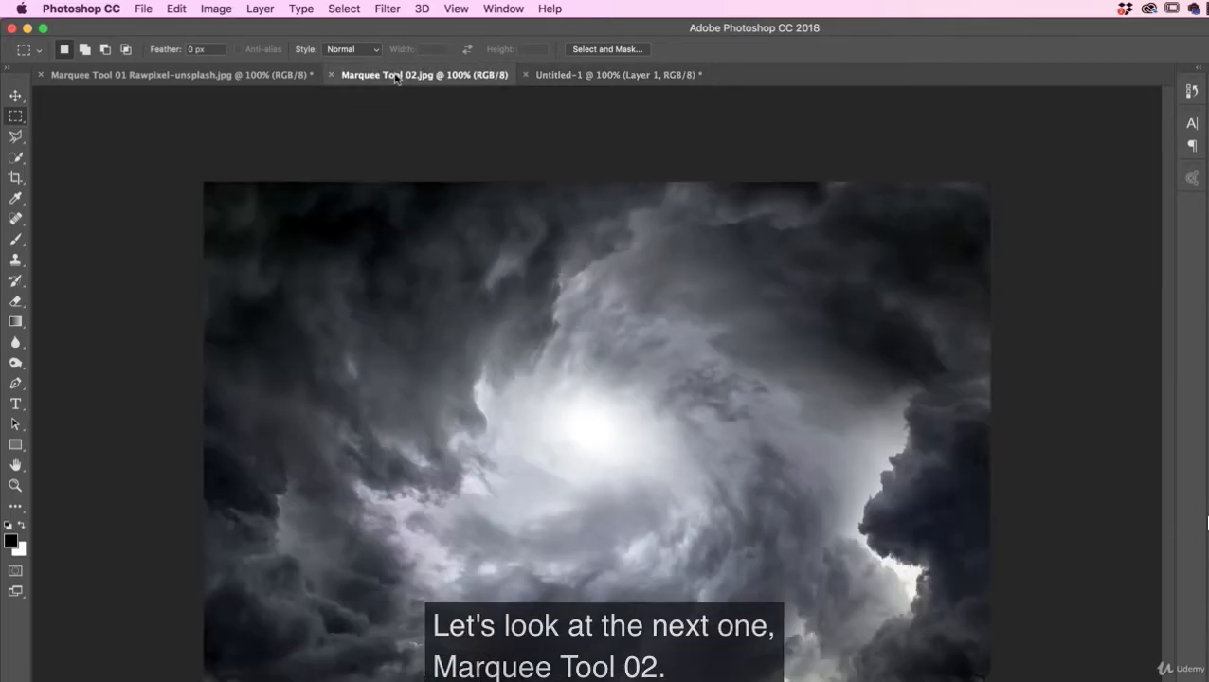
left_click(15, 116)
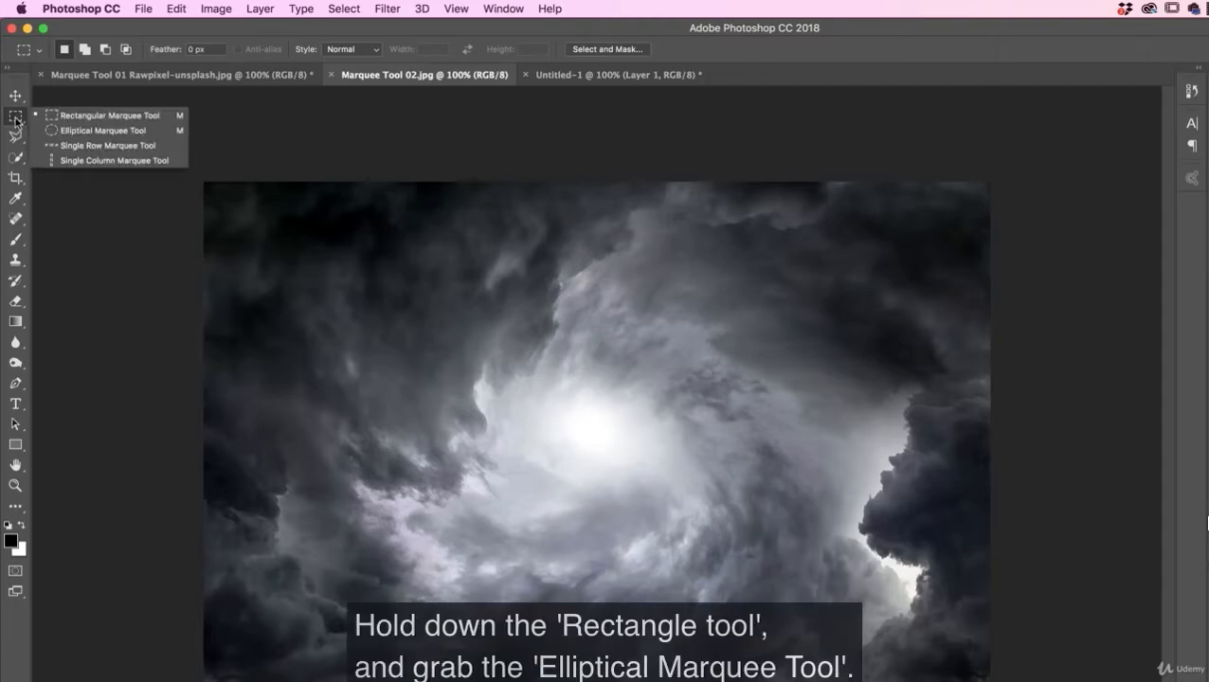
left_click(92, 132)
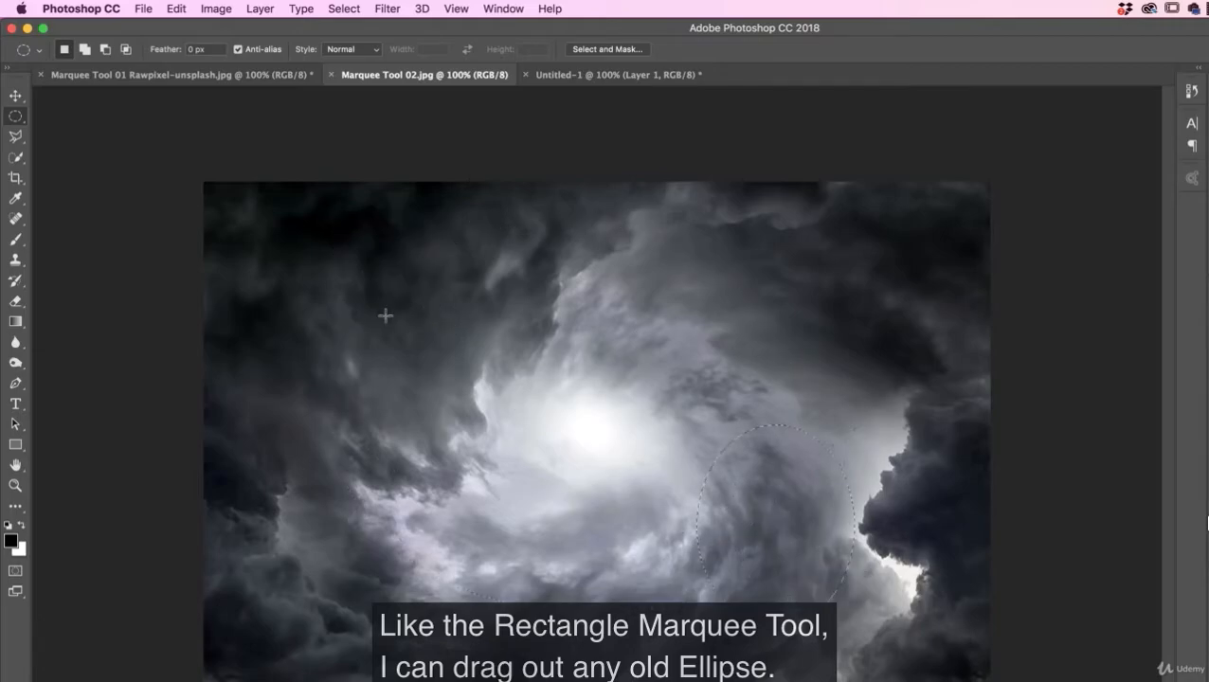
left_click_drag(791, 320, 444, 389)
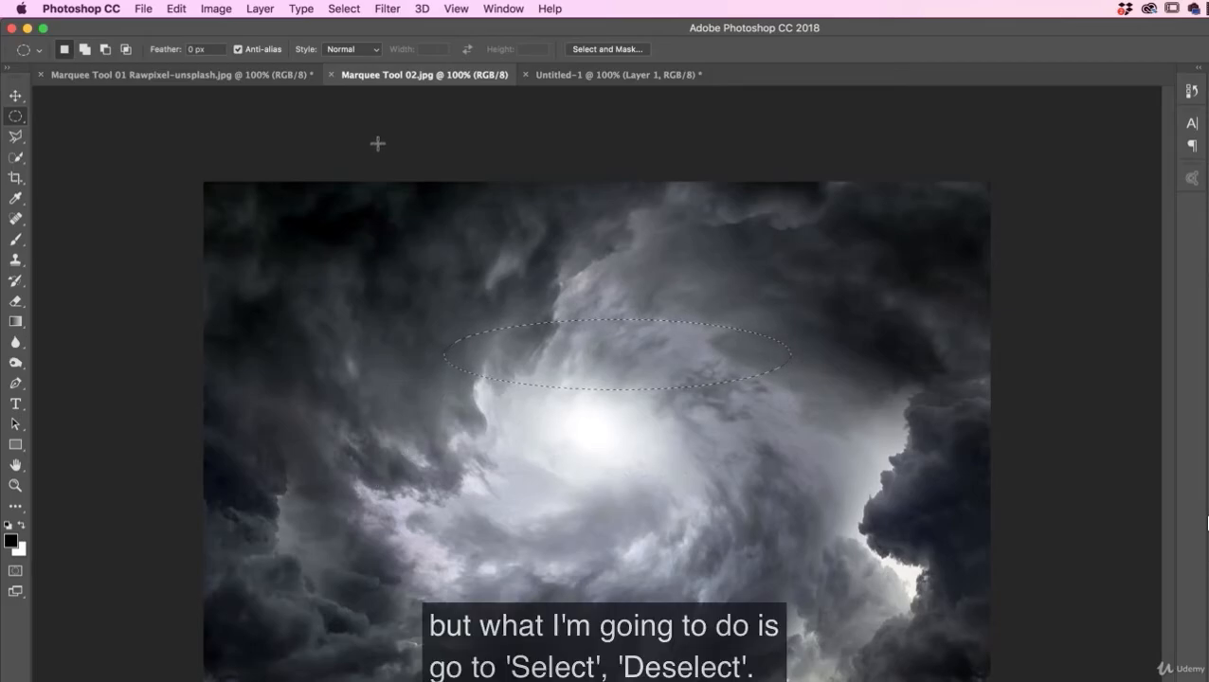
Step: Deselect the flat ellipse, draw a large perfect-circle selection around the storm in Marquee Tool 02.jpg, and shift it up over the swirl
left_click(337, 9)
left_click(358, 41)
left_click_drag(397, 239, 823, 650)
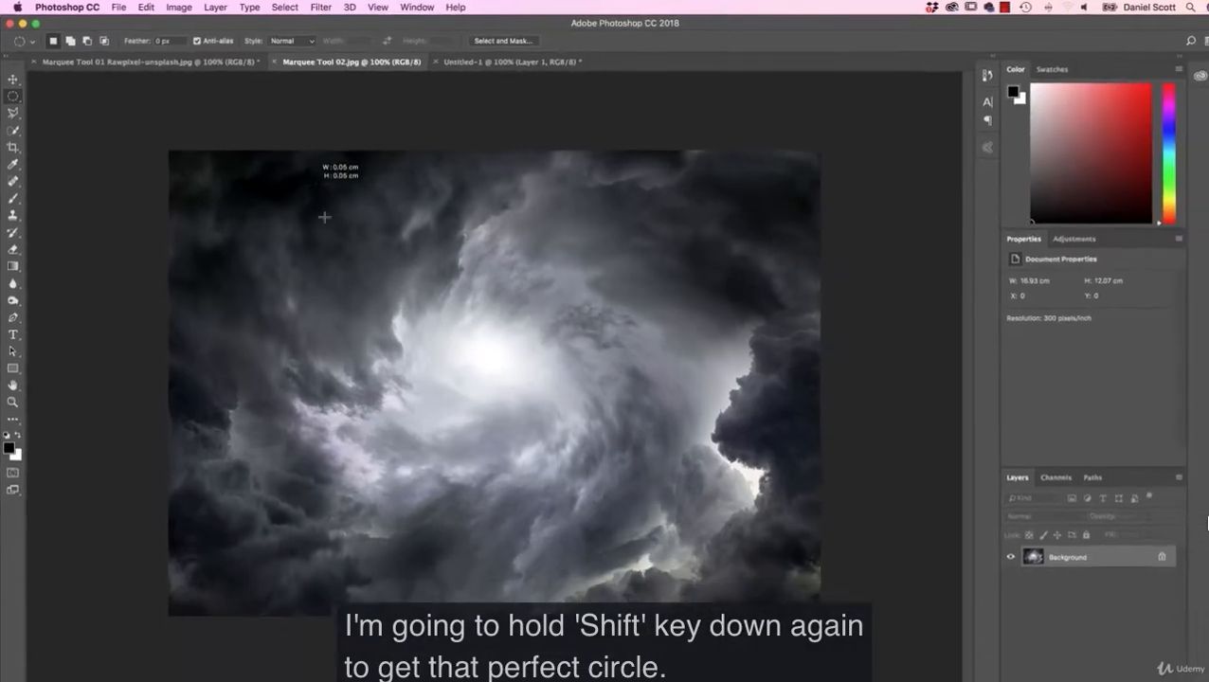
left_click_drag(657, 519, 749, 575)
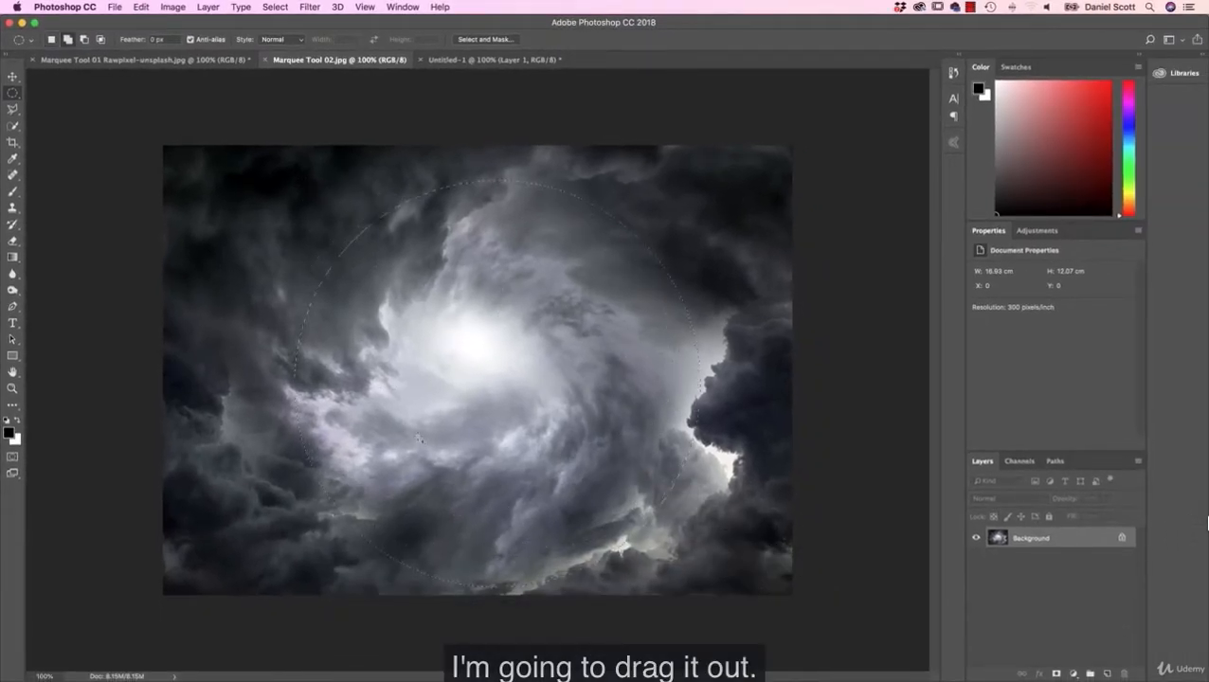
left_click_drag(552, 439, 537, 411)
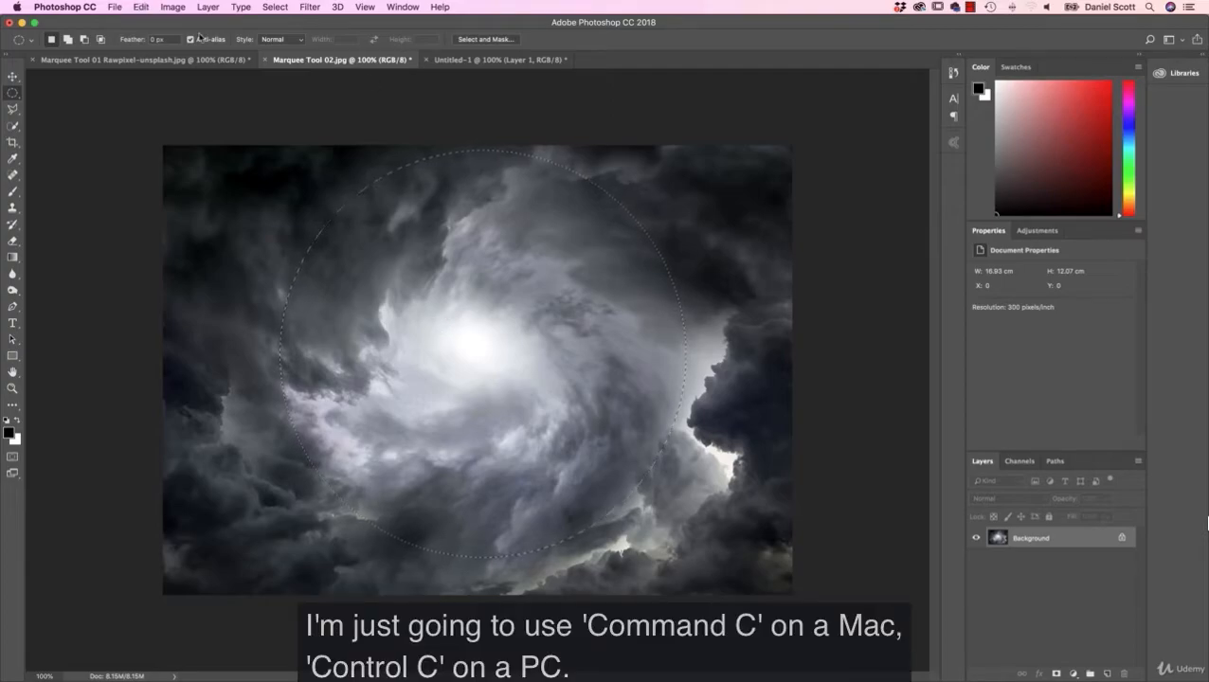
Step: Copy the circular storm area and paste it into the Untitled-1 document above the teacup layer
left_click(181, 62)
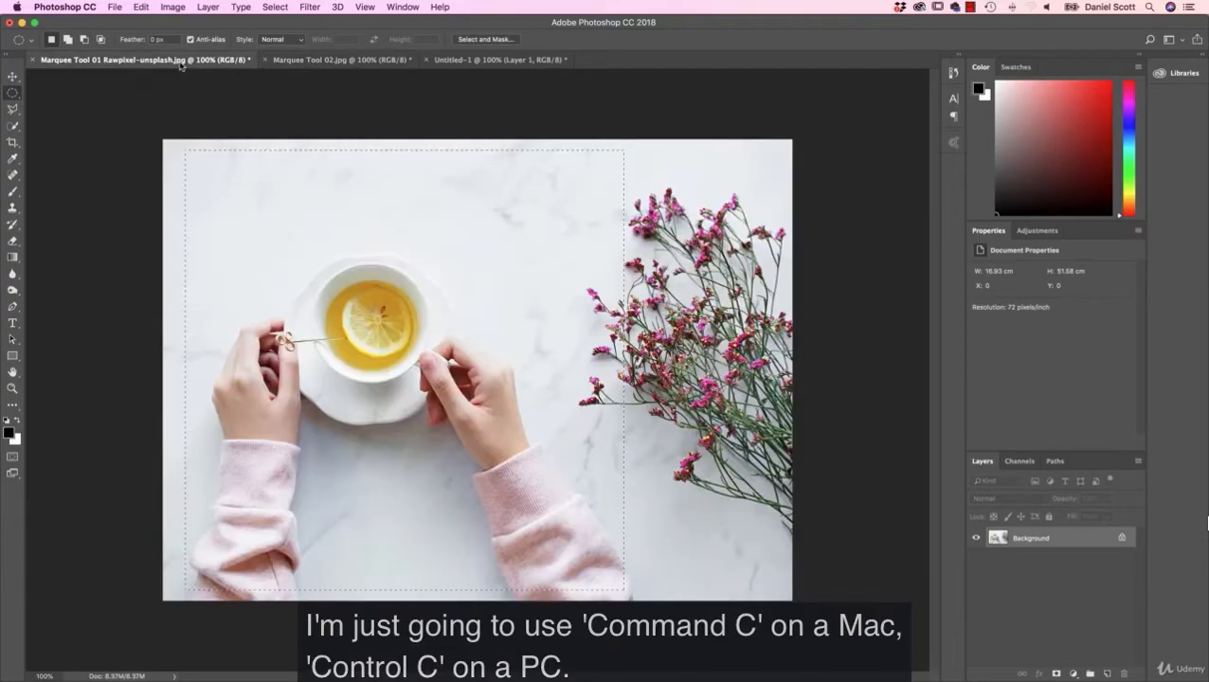
left_click(500, 59)
key("super+v")
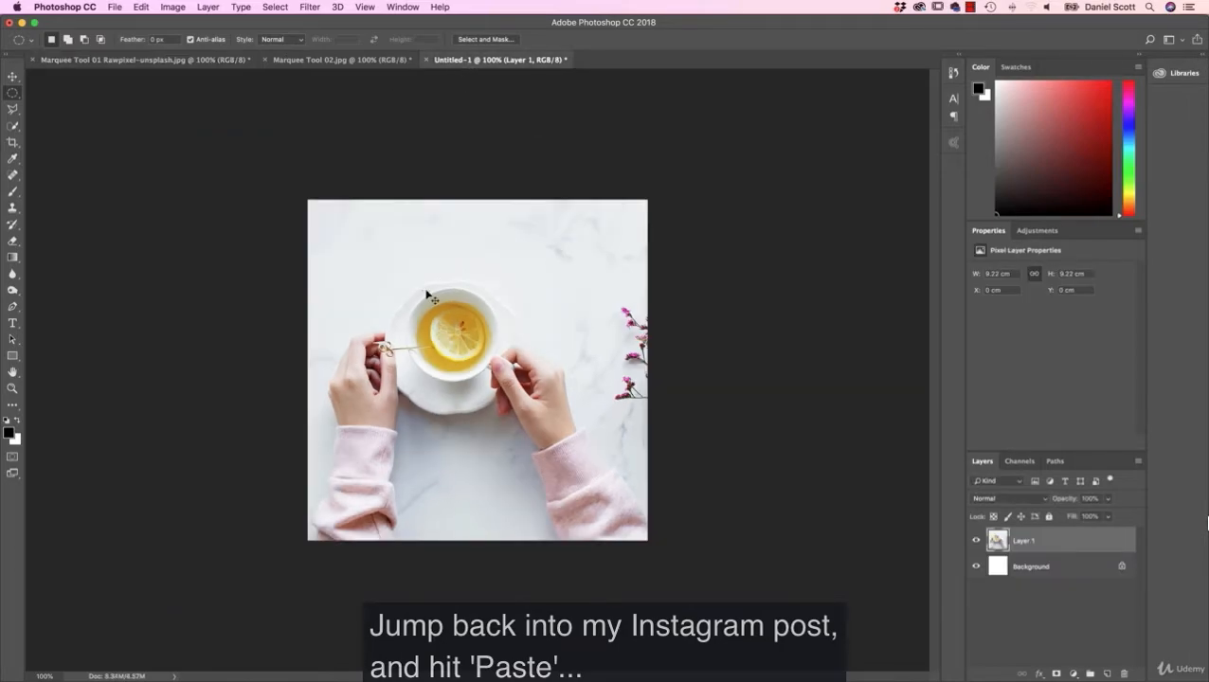
key("super+v")
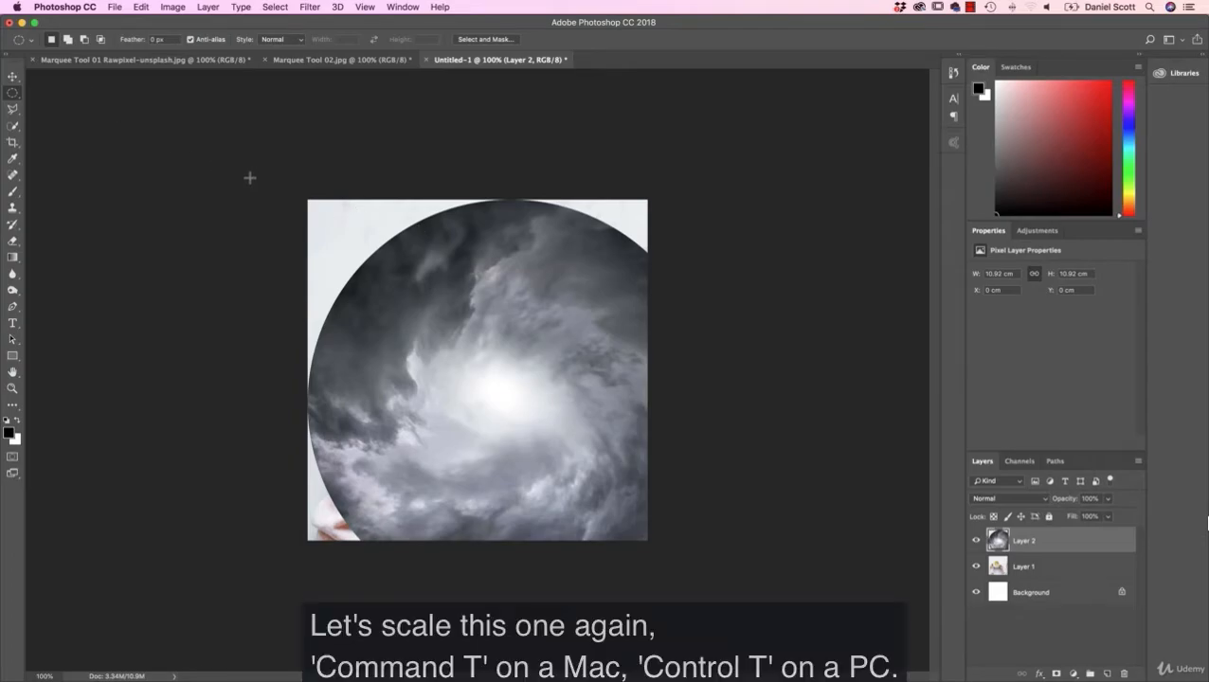
Step: Scale the pasted storm circle down to about 20% with Free Transform and place it over the tea in the cup
key("super+t")
left_click_drag(713, 604, 482, 375)
left_click_drag(309, 199, 404, 296)
left_click_drag(480, 336, 475, 338)
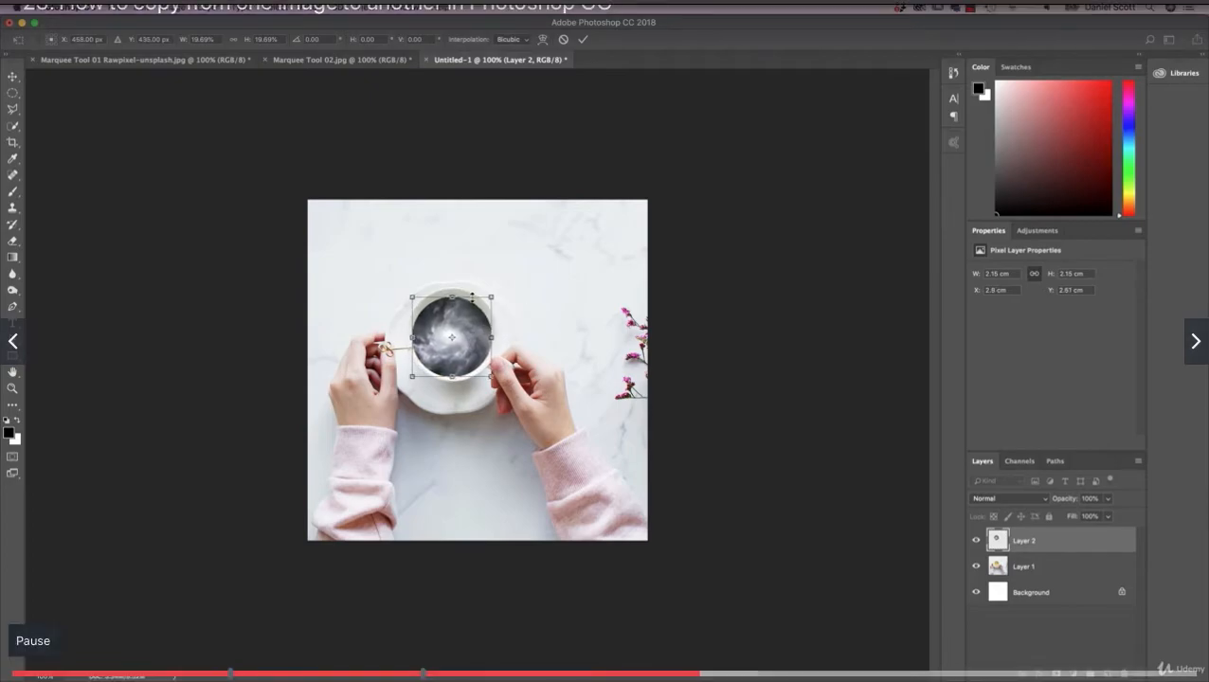
Step: Refine the storm circle's scale to 19.30% and reposition it within the cup's inner rim
left_click_drag(490, 297, 497, 291)
mouse_move(477, 350)
left_mouse_down()
mouse_move(436, 327)
mouse_move(465, 343)
mouse_move(461, 321)
mouse_move(461, 340)
mouse_move(497, 369)
mouse_move(489, 363)
left_mouse_up()
left_click_drag(496, 293, 492, 297)
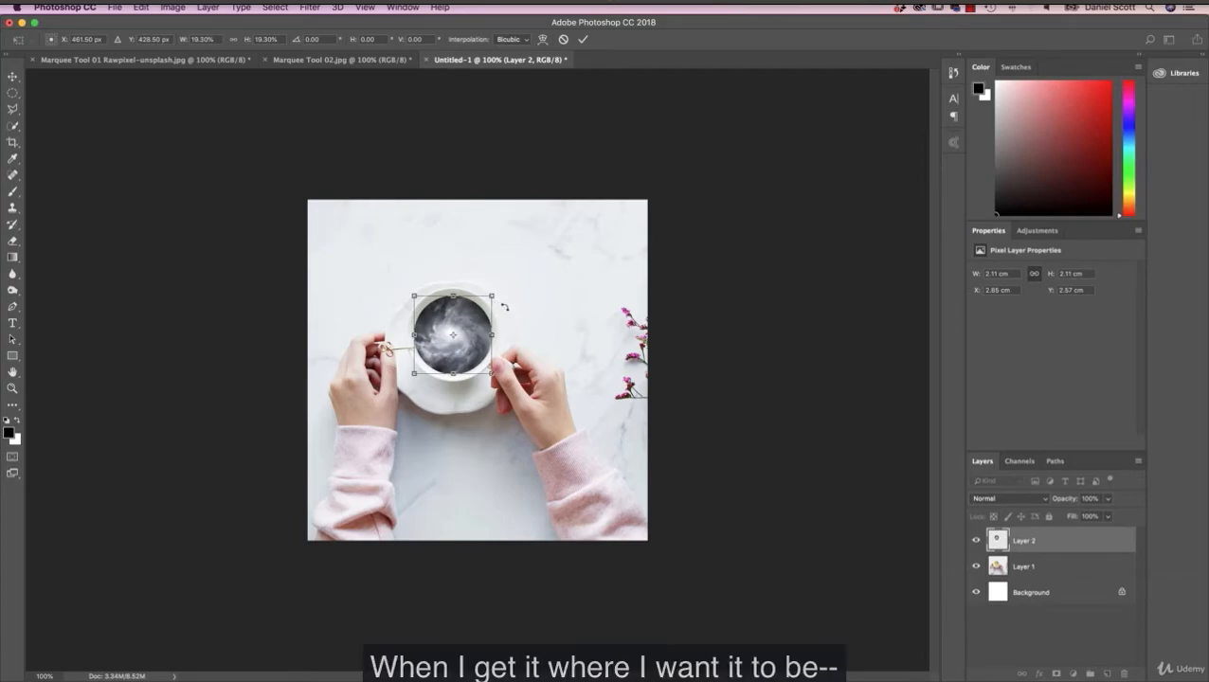
mouse_move(480, 318)
left_mouse_down()
mouse_move(519, 314)
mouse_move(481, 318)
left_mouse_up()
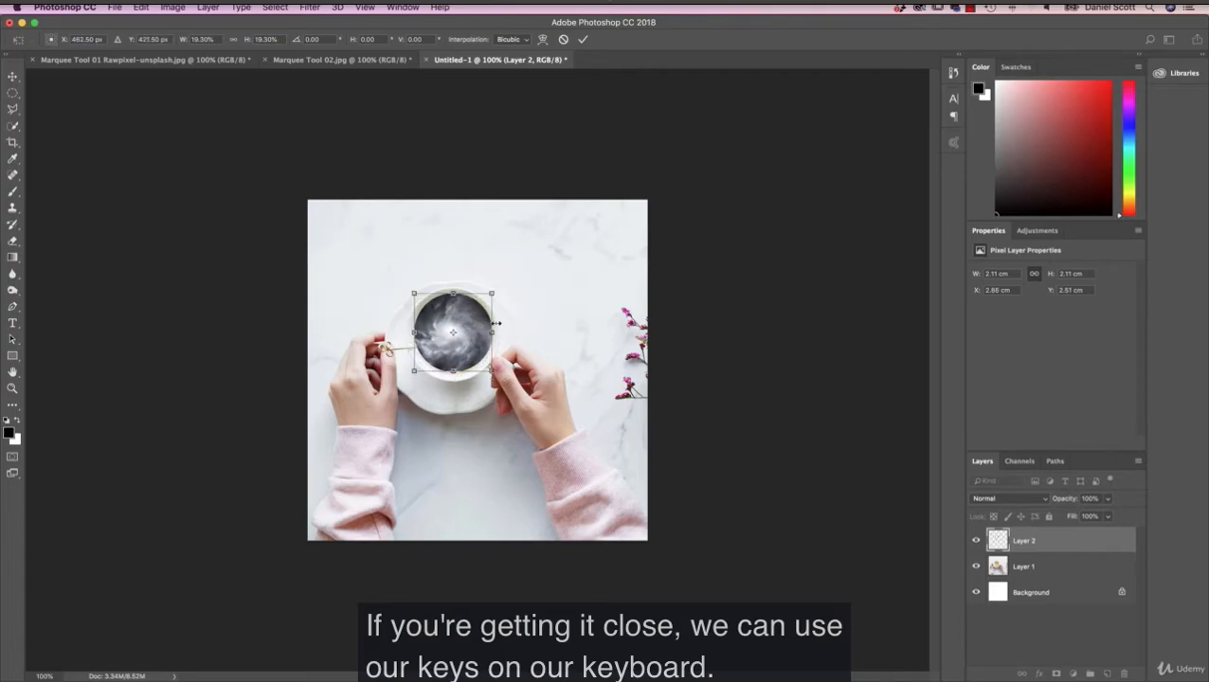
Step: Nudge the storm circle slightly down and left until it fits the cup opening, and apply the transformation
key("Down")
key("Down")
key("Down")
key("Down")
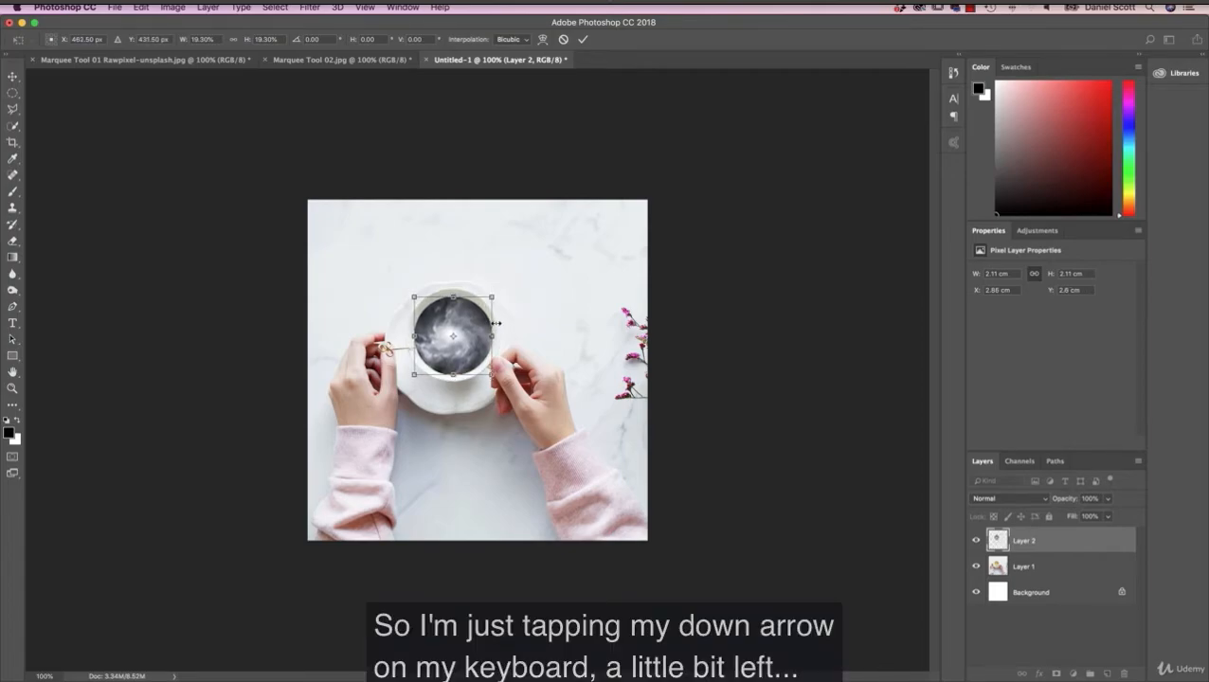
key("Left")
key("Left")
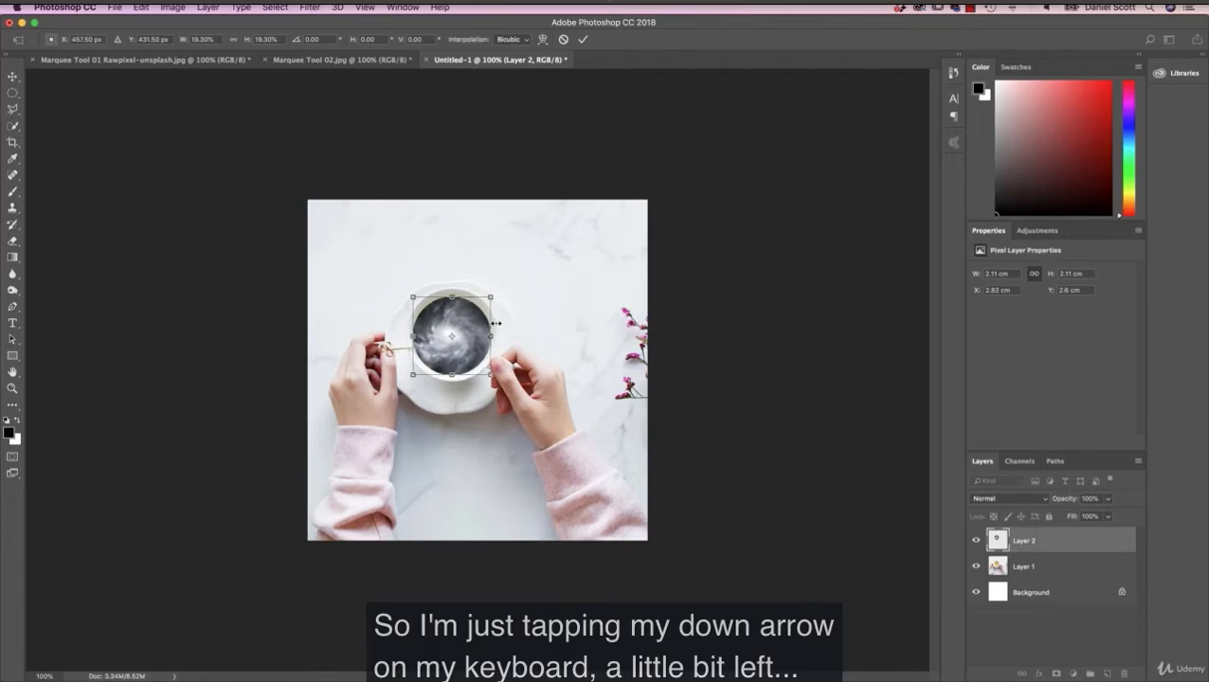
key("Down")
key("Down")
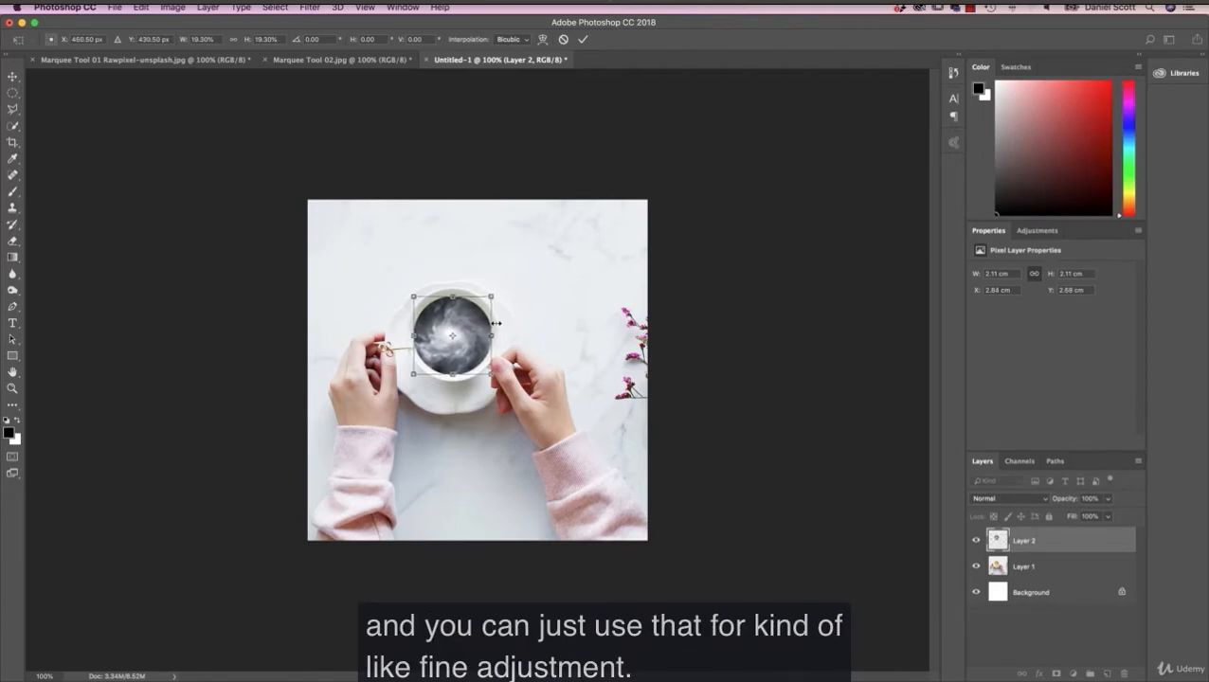
key("Return")
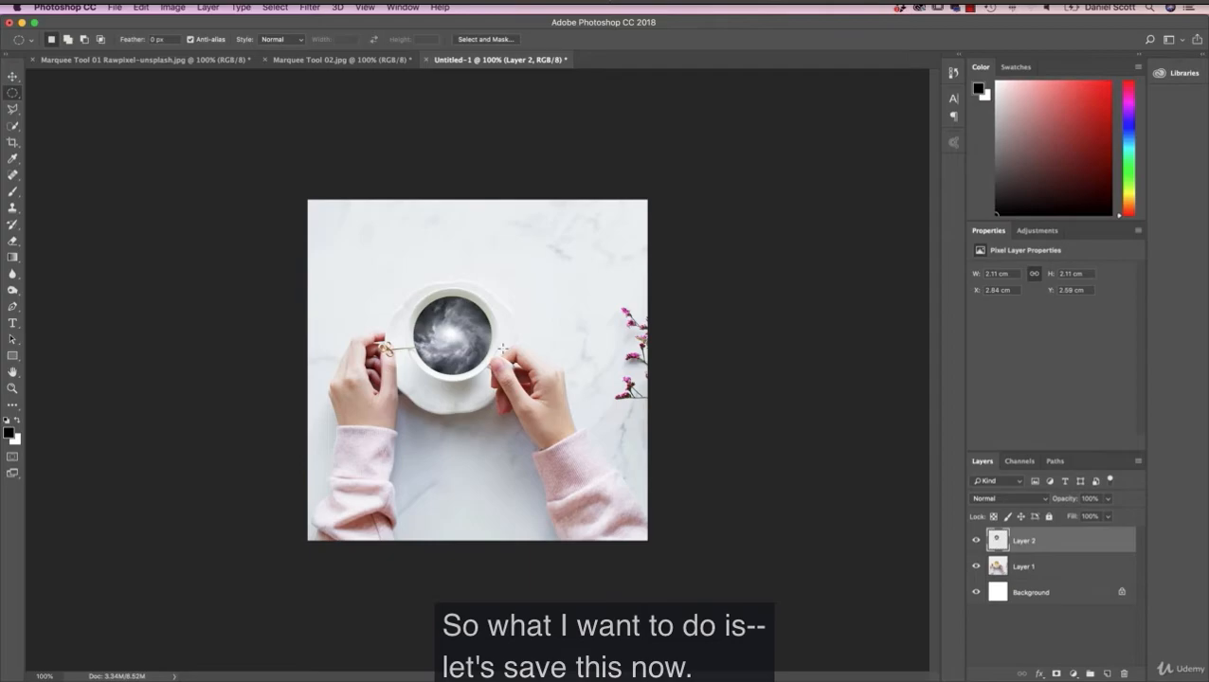
Step: Save the document to the Desktop in Photoshop format as Storm in a Tea Cup V1.psd, with Maximize Compatibility off
key("super+s")
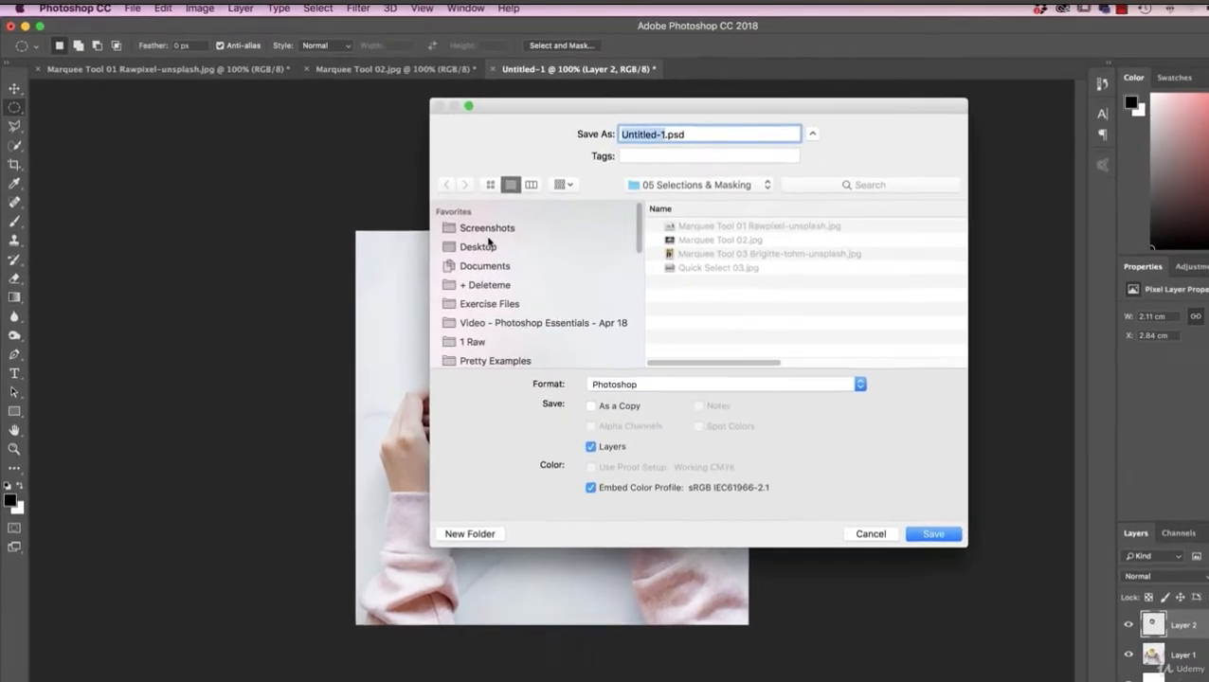
left_click(416, 214)
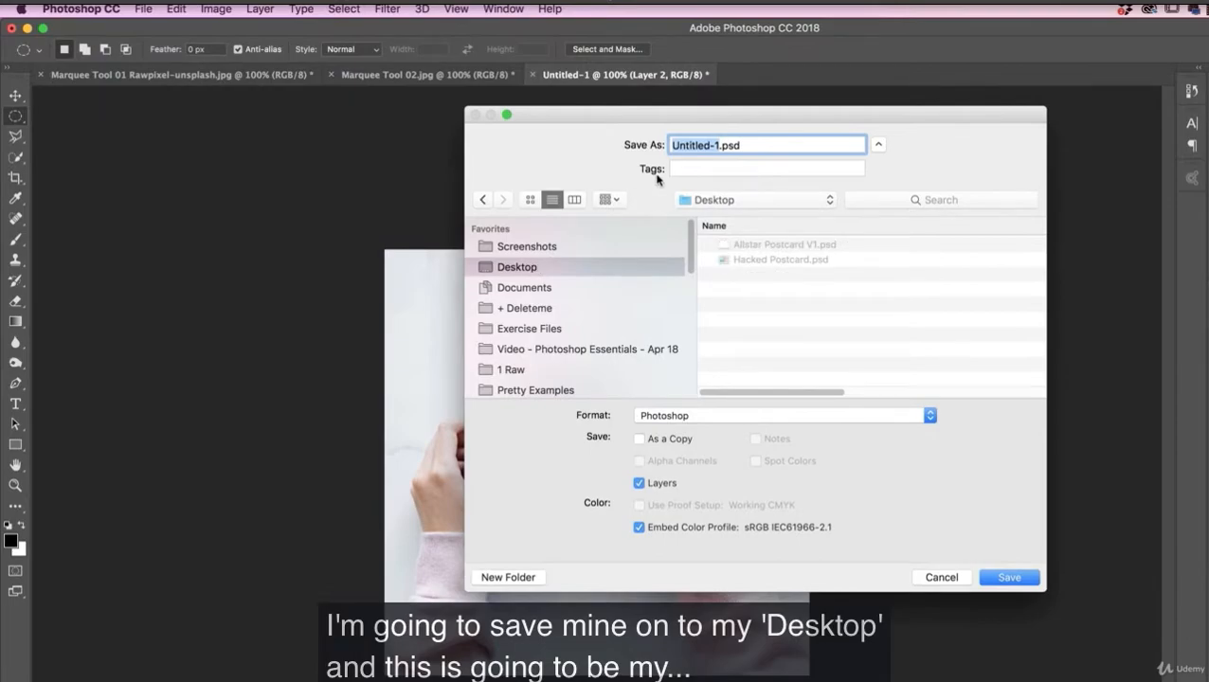
type("Storm")
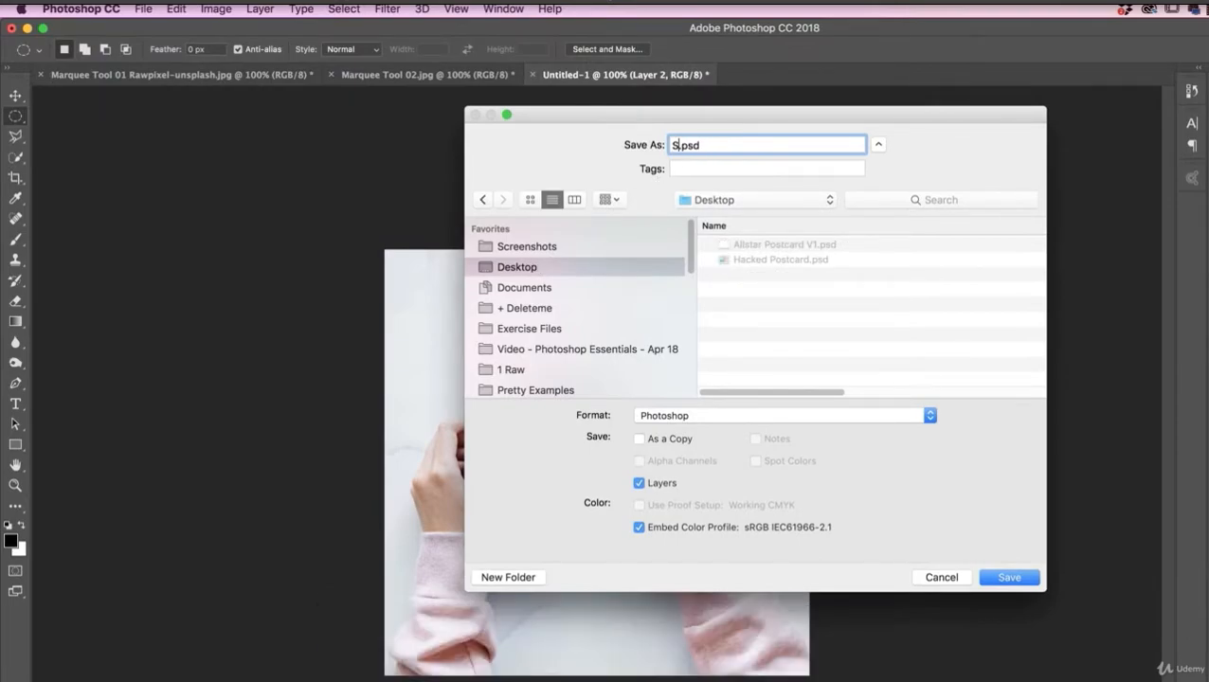
type(" in ")
type("a Tea Cuip")
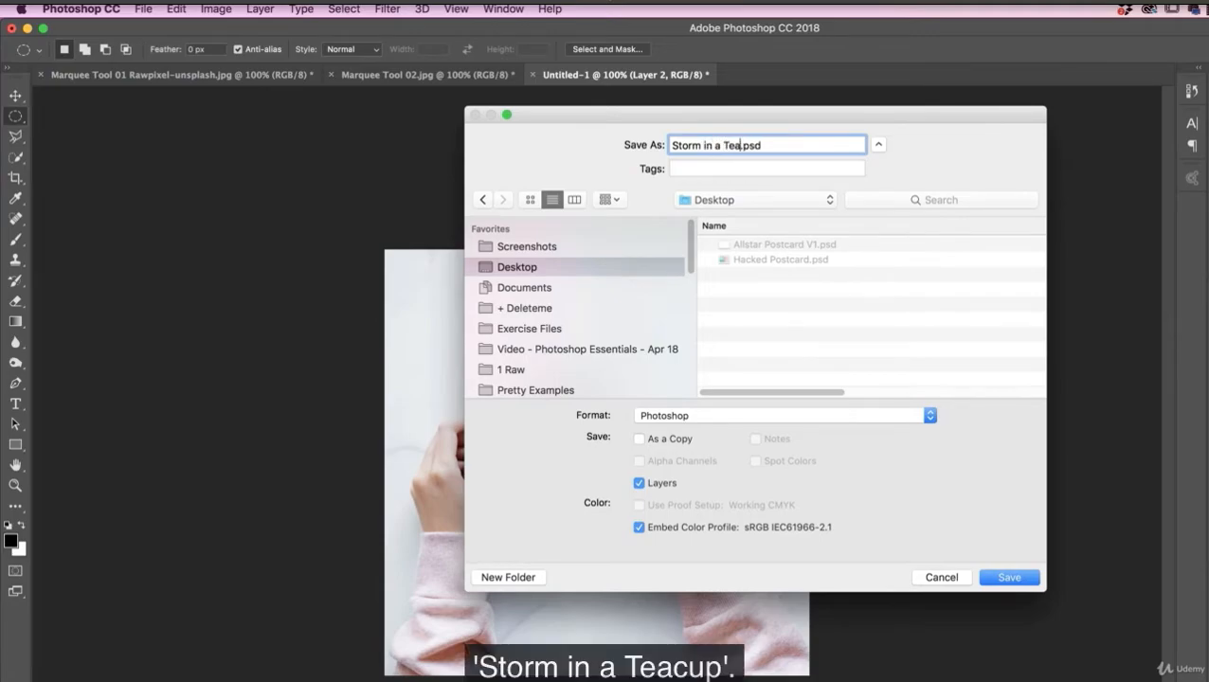
key("BackSpace")
key("BackSpace")
type("p V1")
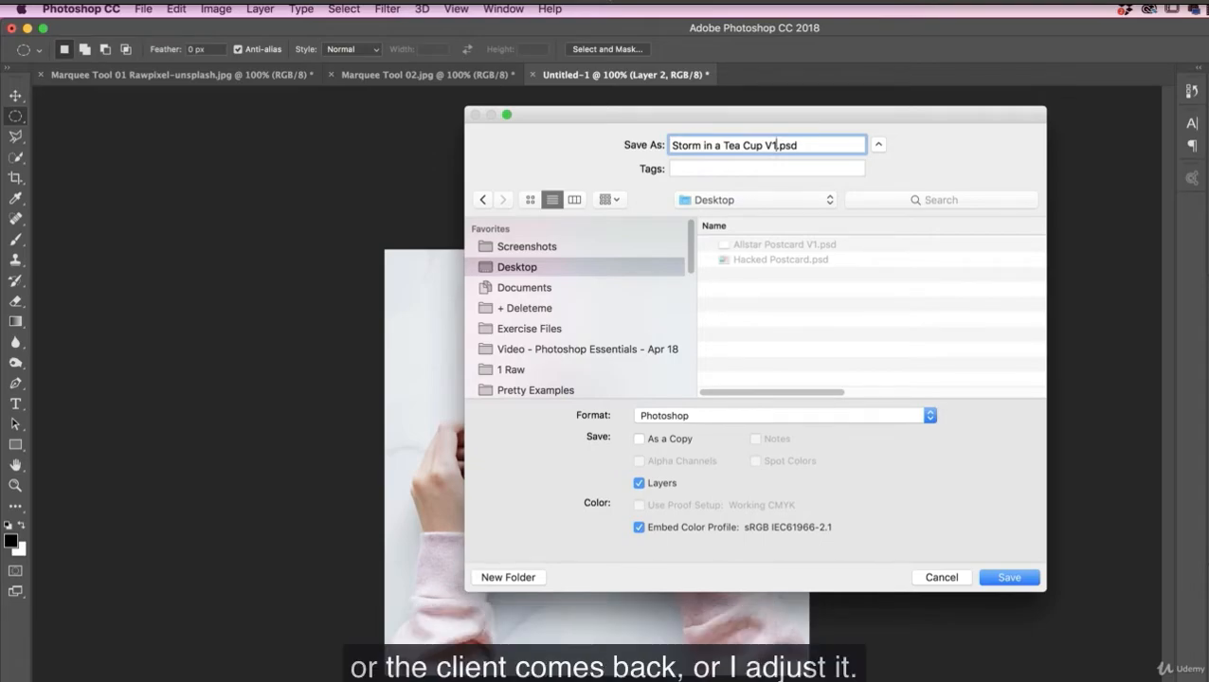
key("Return")
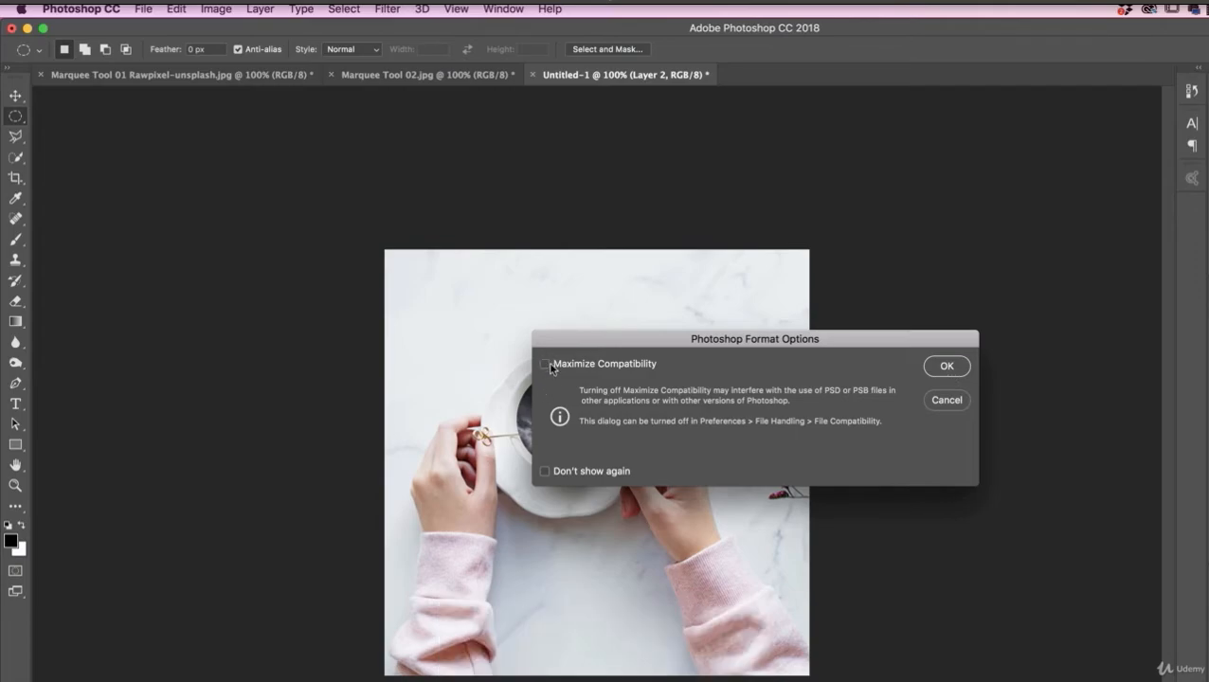
left_click(950, 367)
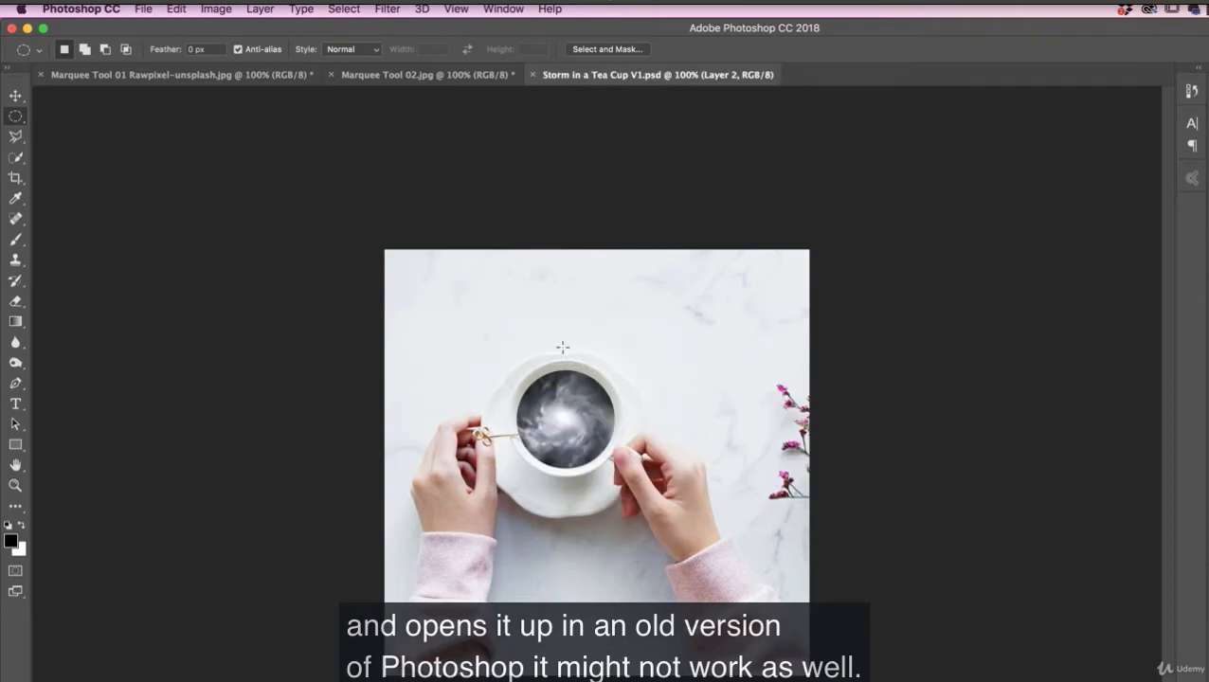
Step: Open the Marquee Tool 03 JPG image from the 05 Selections & Masking folder of the Exercise Files
left_click(147, 10)
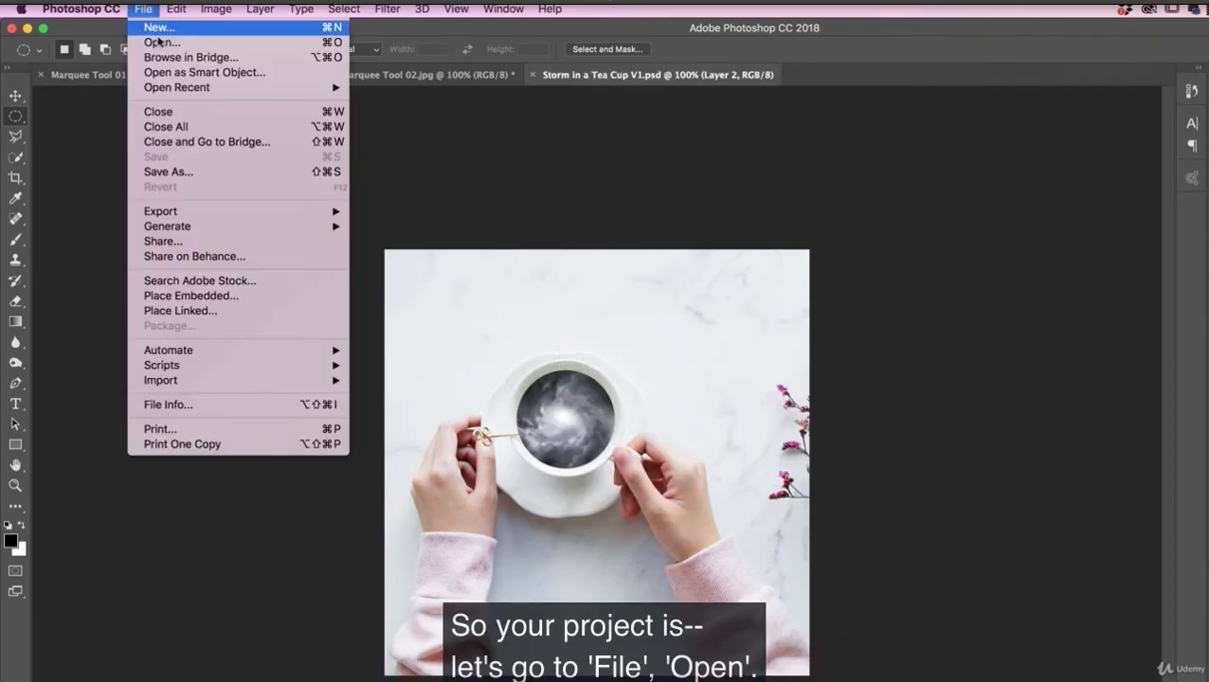
left_click(160, 42)
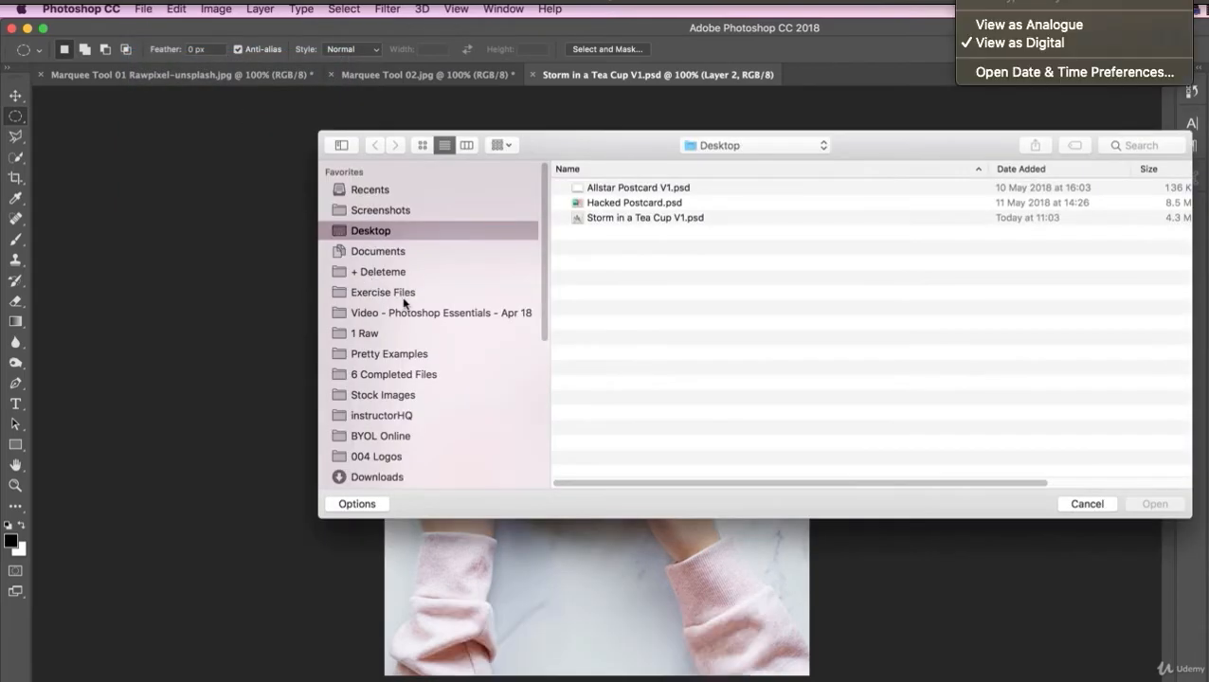
left_click(402, 296)
double_click(611, 248)
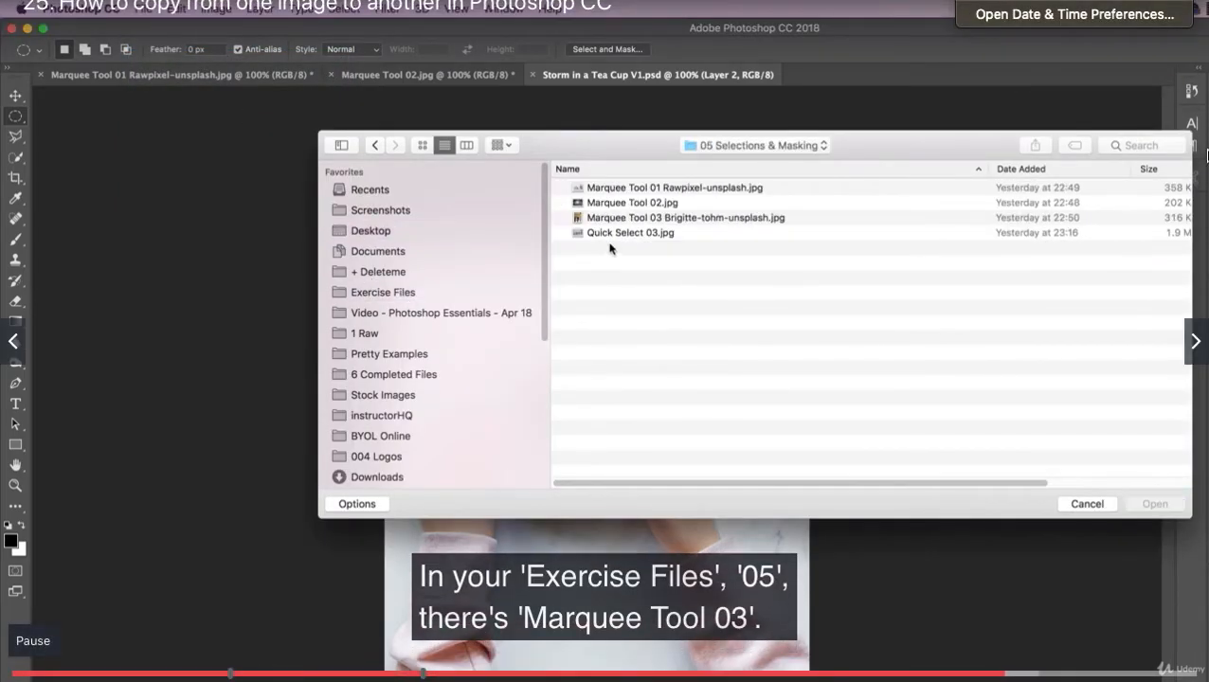
left_click(590, 218)
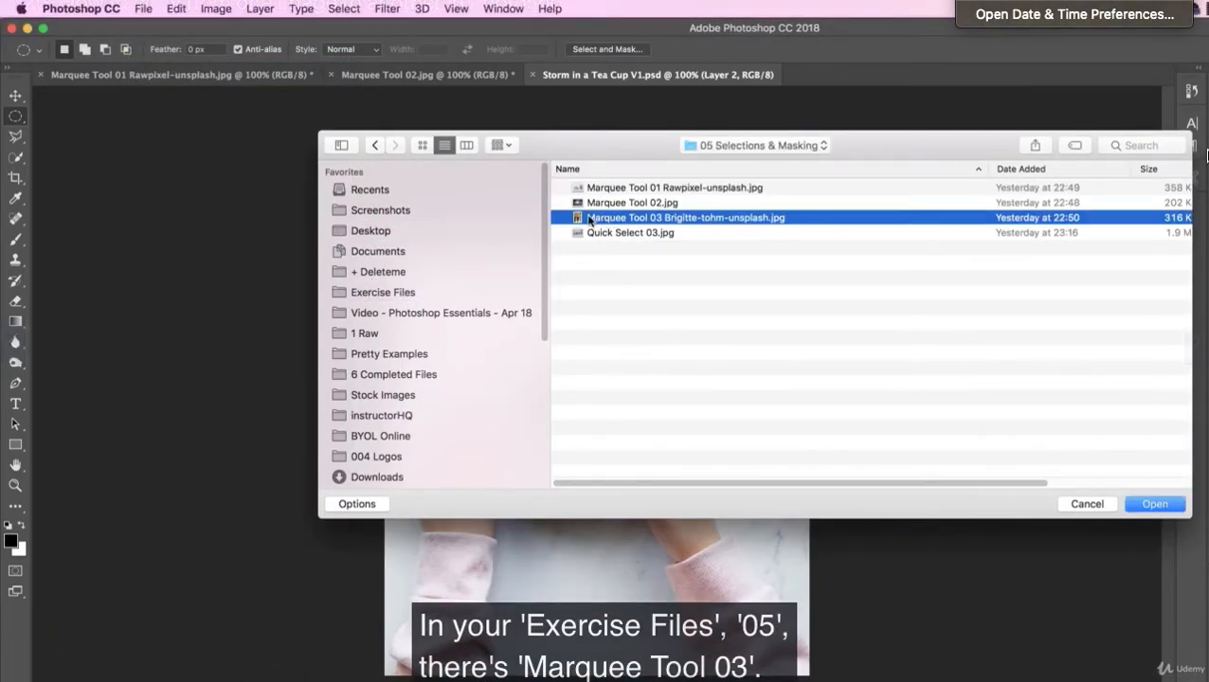
left_click(1150, 506)
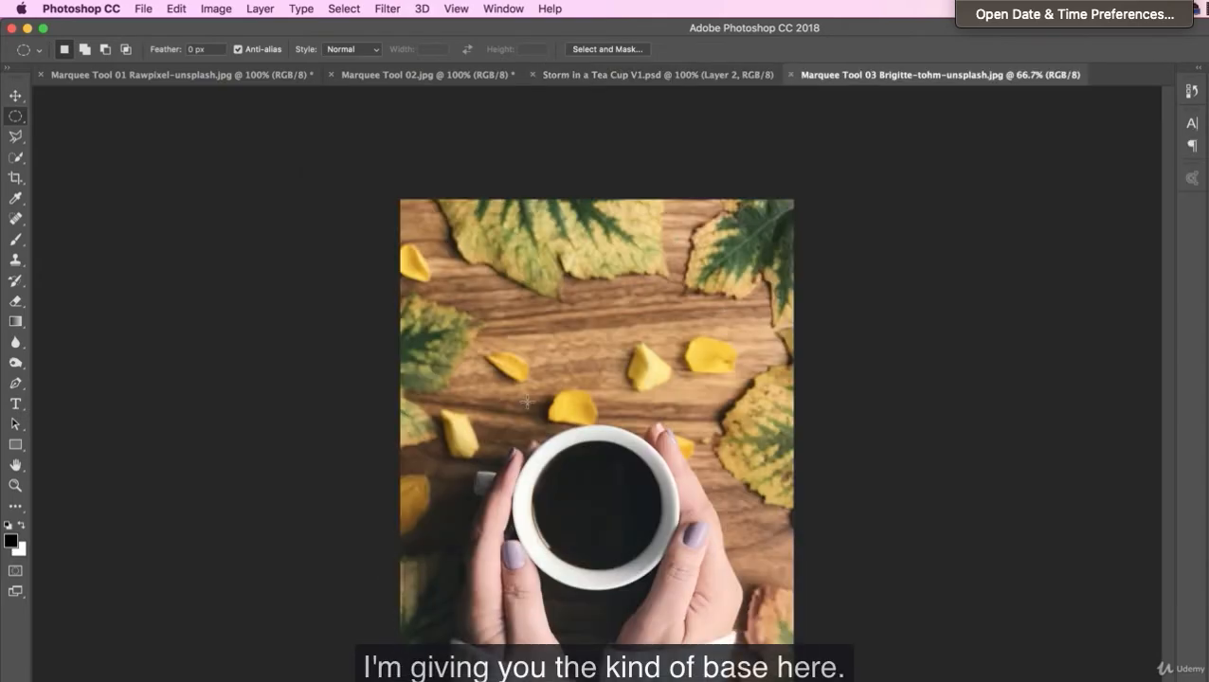